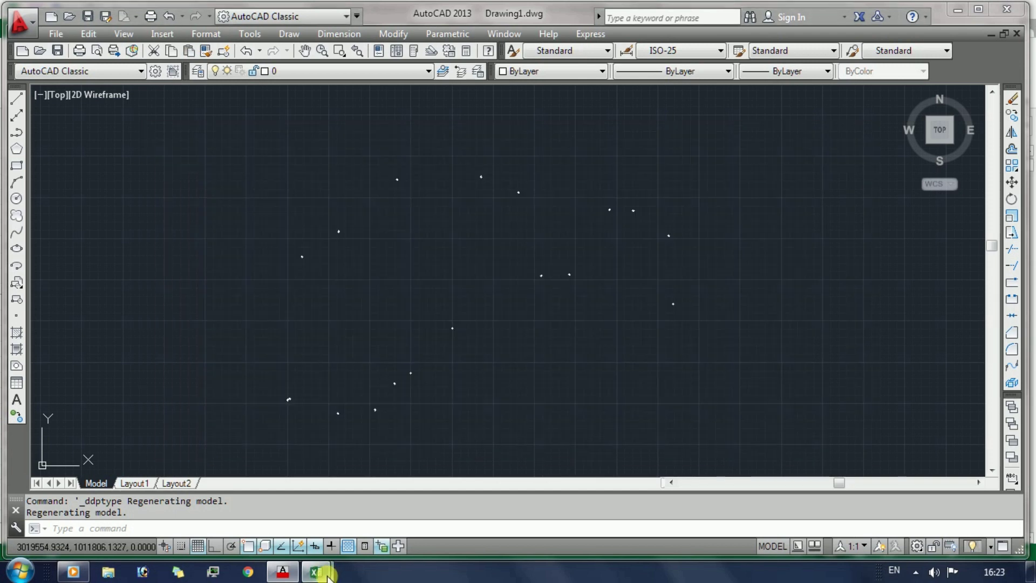
# - In the Excel-to-AutoCAD import workbook, set NUMBER in K11 to 1
pyautogui.click(315, 572)
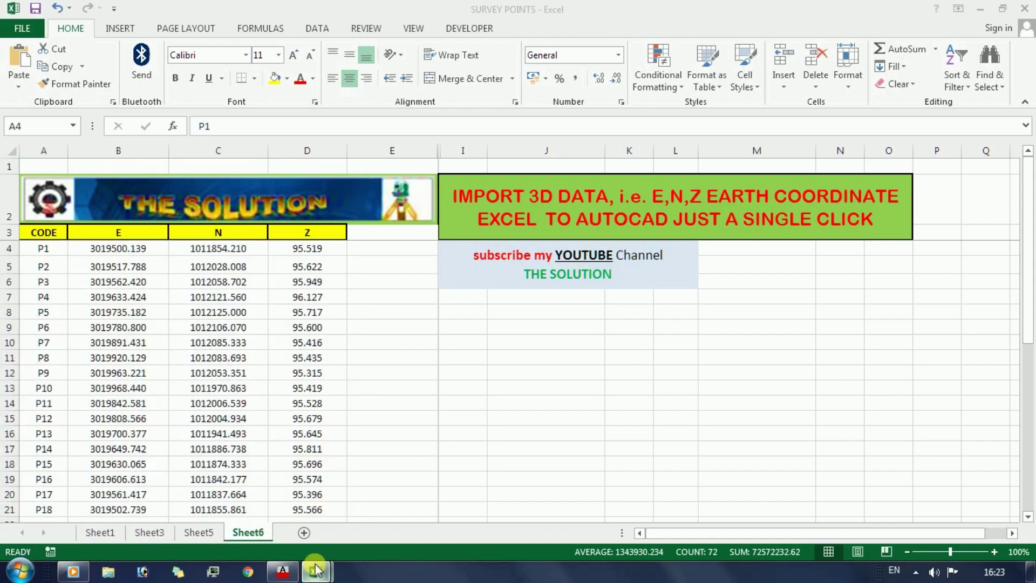
pyautogui.click(338, 543)
pyautogui.keyDown('shift'); pyautogui.click(351, 511); pyautogui.keyUp('shift')
pyautogui.scroll(3, 540, 413)
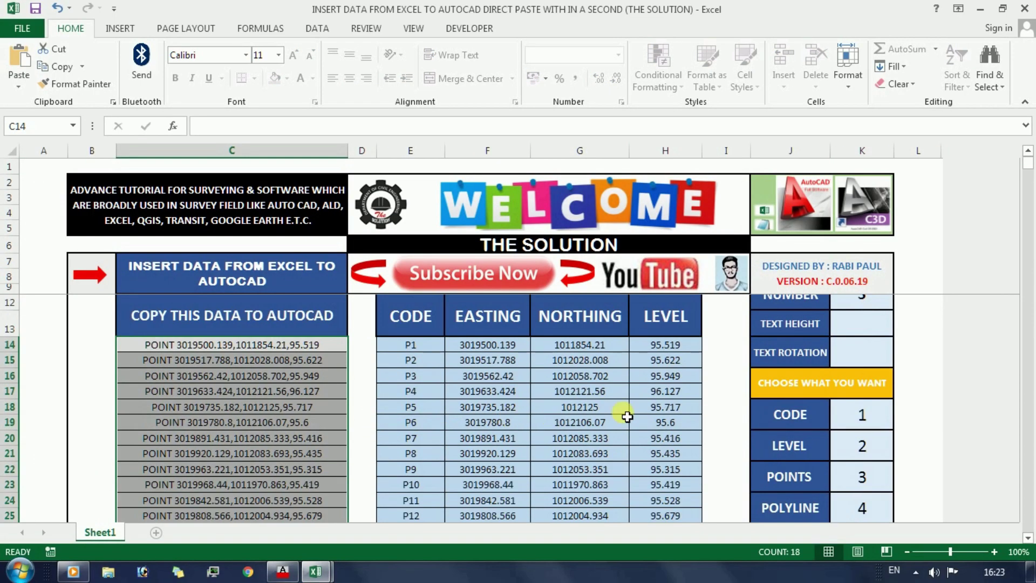
pyautogui.scroll(1, 627, 416)
pyautogui.click(862, 330)
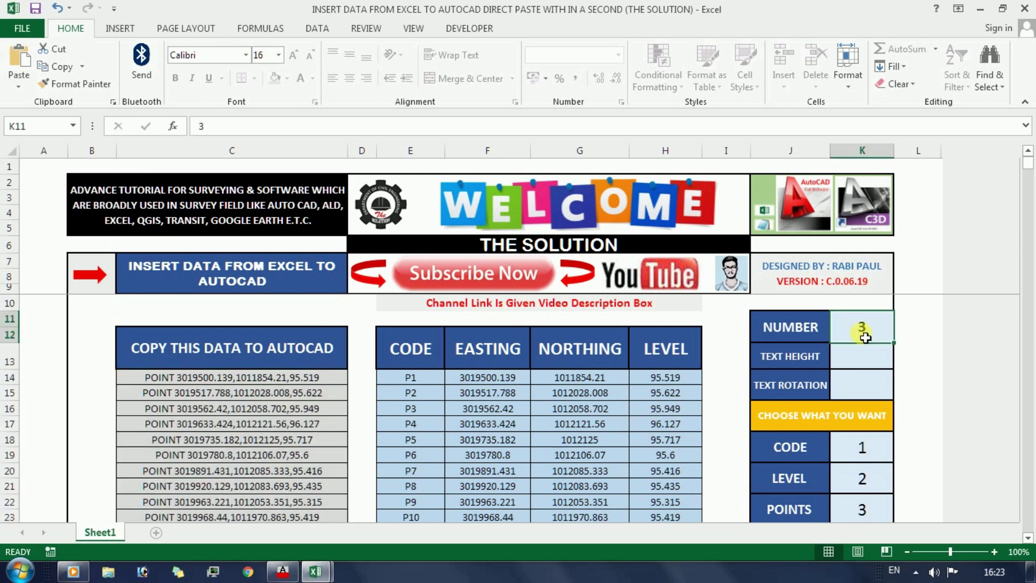
pyautogui.write('1')
pyautogui.press('Return')
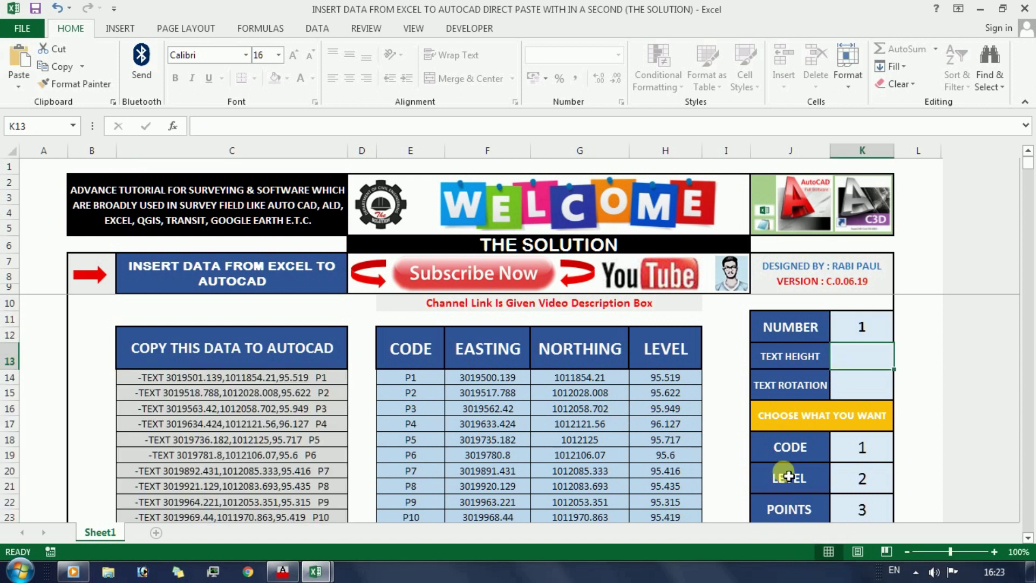
# - Set TEXT HEIGHT to 1 and TEXT ROTATION to 0, then copy the -TEXT commands in C14:C31
pyautogui.click(793, 447)
pyautogui.click(845, 433)
pyautogui.click(798, 453)
pyautogui.click(847, 446)
pyautogui.click(872, 324)
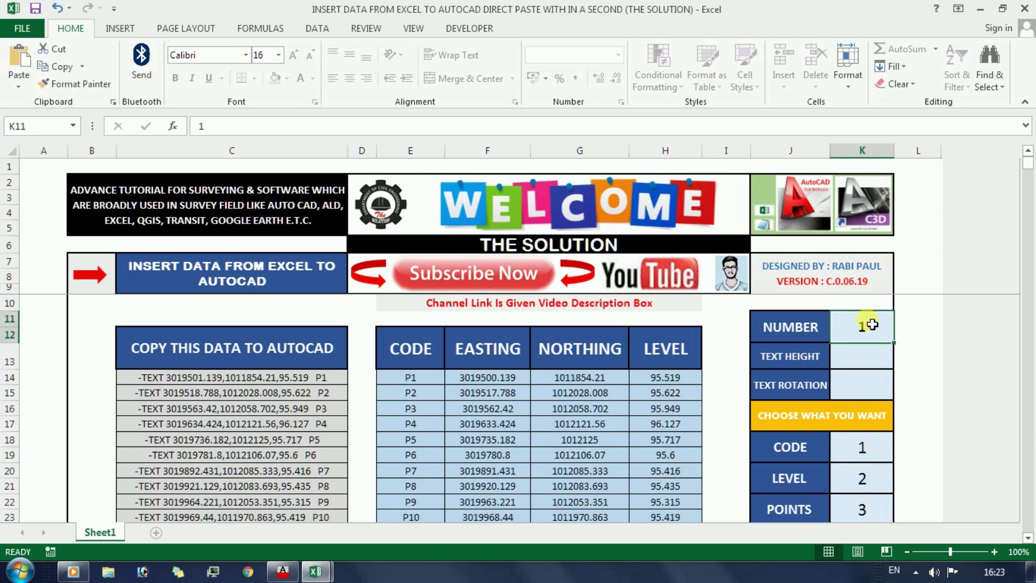
pyautogui.press('Return')
pyautogui.write('1')
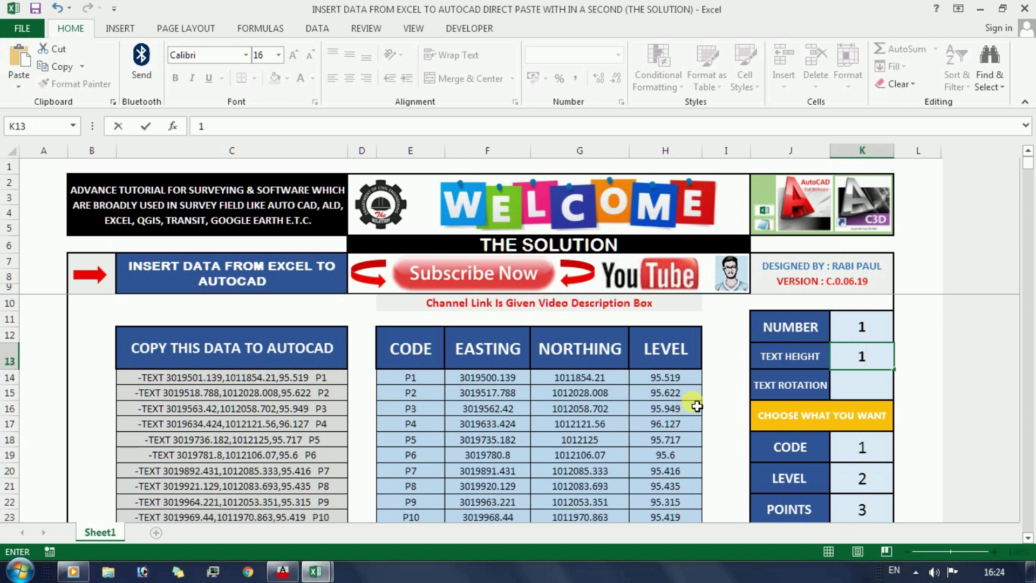
pyautogui.press('Return')
pyautogui.write('0')
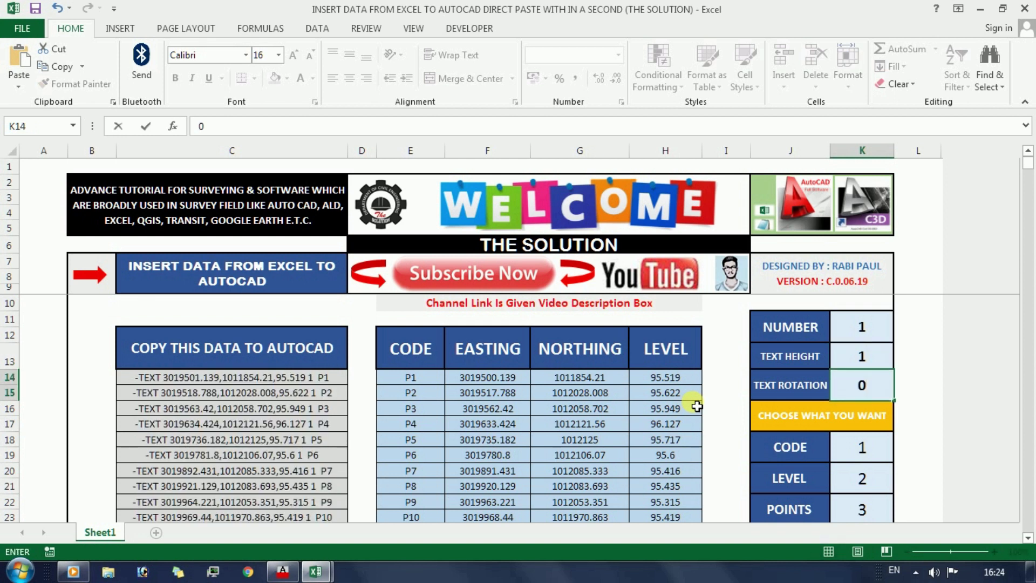
pyautogui.press('Return')
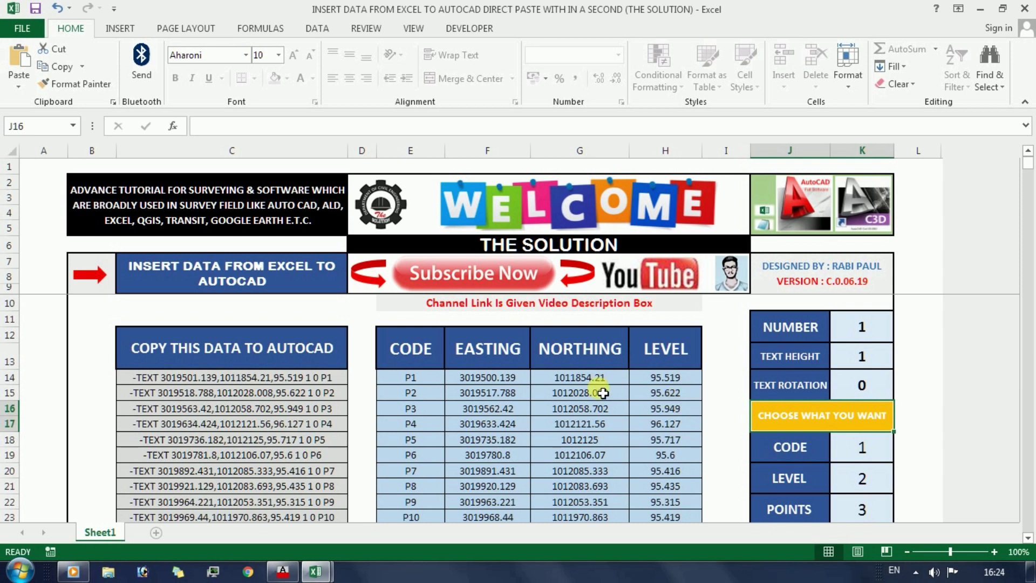
pyautogui.moveTo(313, 379); pyautogui.dragTo(278, 410)
pyautogui.hotkey('ctrl', 'c')
# - Paste the copied -TEXT commands into AutoCAD's command line to place red P-number labels
pyautogui.click(282, 570)
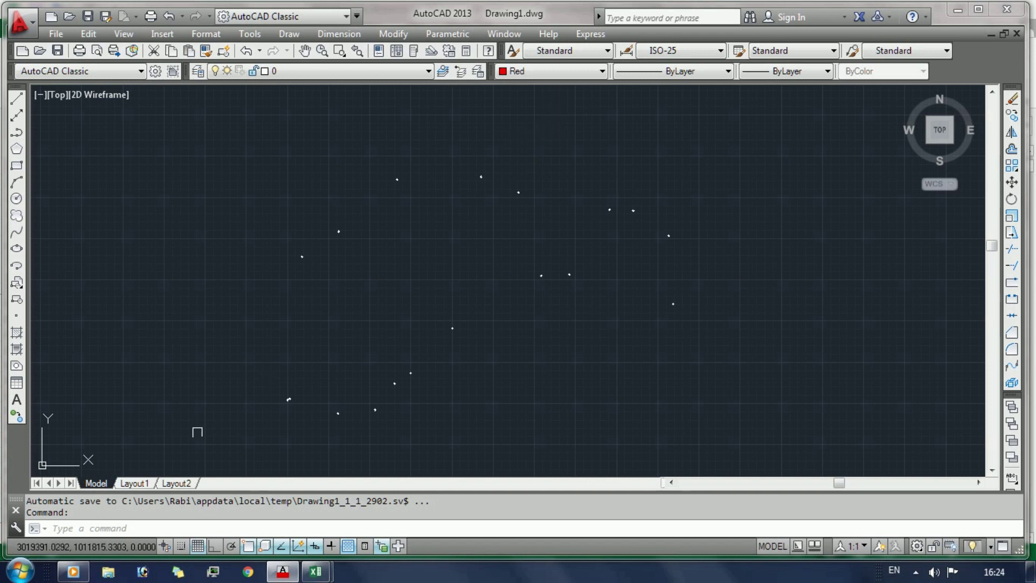
pyautogui.click(164, 529)
pyautogui.rightClick(163, 529)
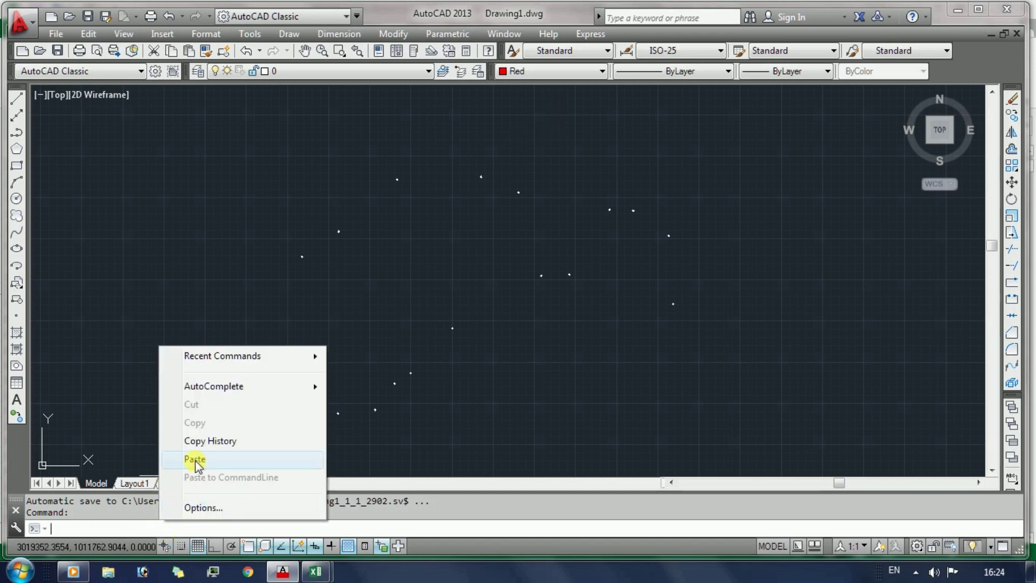
pyautogui.click(194, 458)
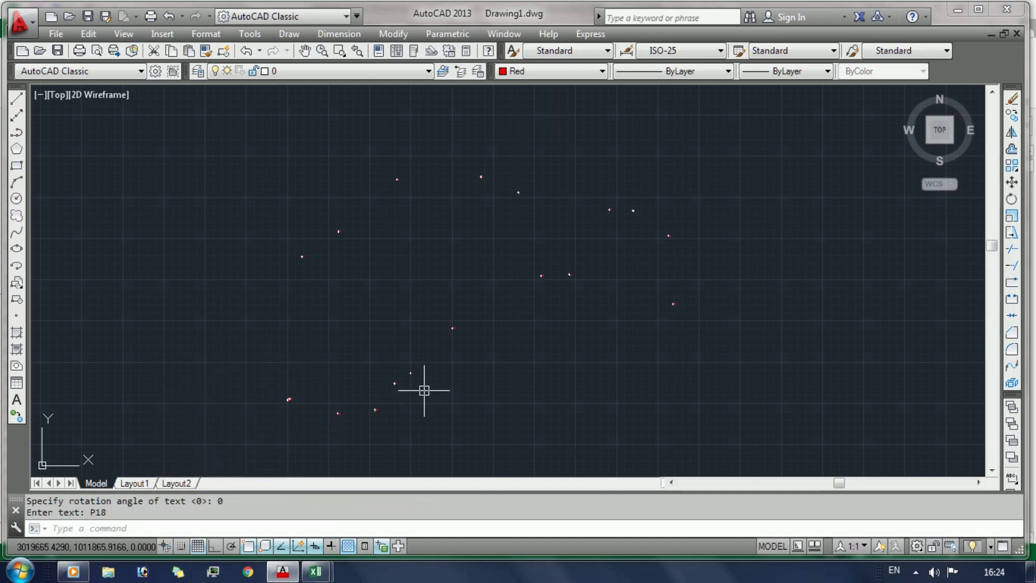
pyautogui.scroll(5, 413, 353)
pyautogui.scroll(4, 413, 353)
pyautogui.scroll(-4, 414, 354)
pyautogui.scroll(6, 413, 378)
pyautogui.scroll(2, 410, 326)
pyautogui.scroll(-8, 409, 319)
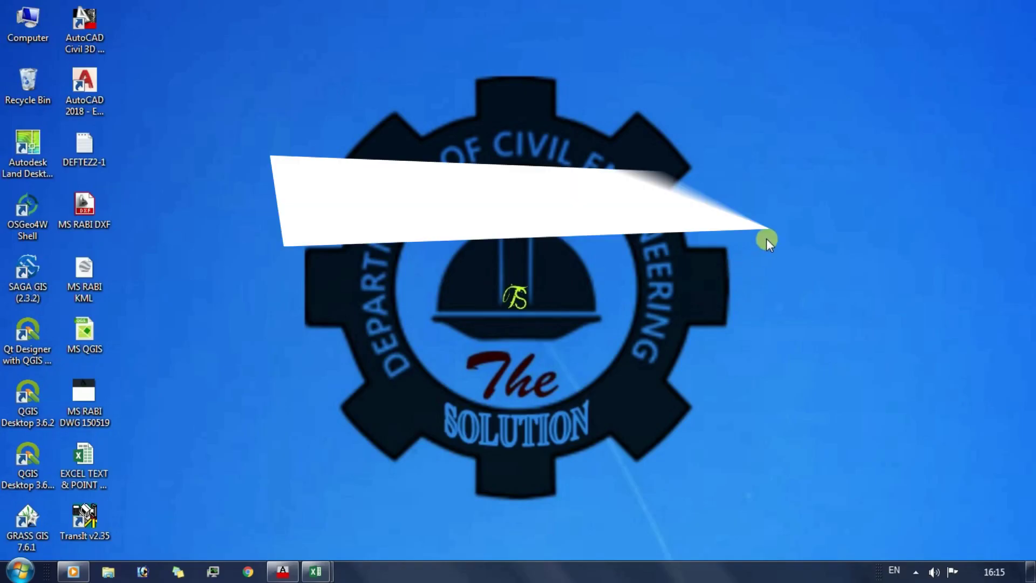
# - Choose an option from the drawing area's right-click menu twice
pyautogui.rightClick(767, 240)
pyautogui.click(782, 282)
pyautogui.rightClick(789, 238)
pyautogui.click(804, 282)
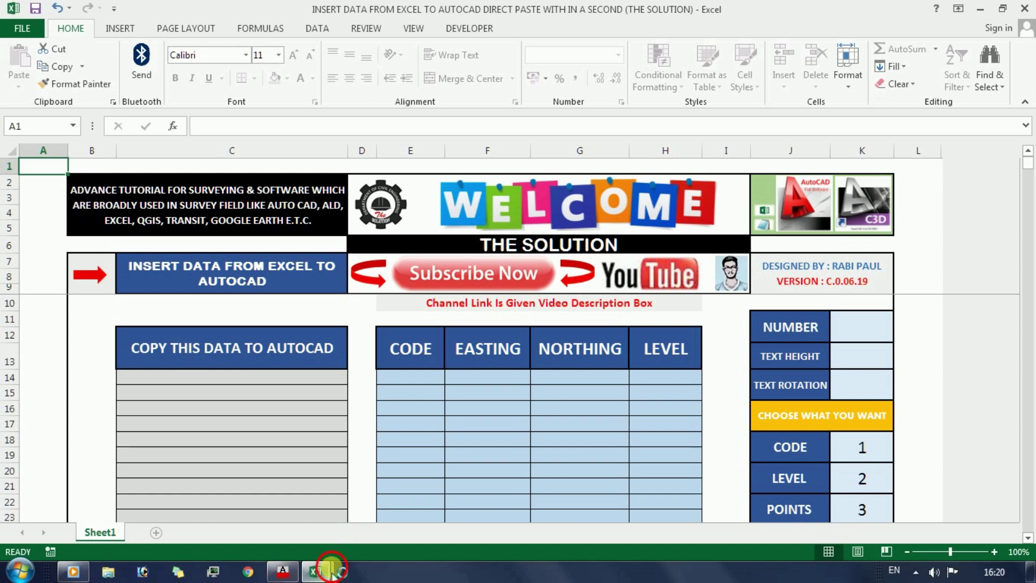
# - Bring up the SURVEY POINTS workbook and review its CODE, E, N and Z columns
pyautogui.moveTo(315, 571)
pyautogui.click(231, 483)
pyautogui.moveTo(43, 250); pyautogui.dragTo(138, 357)
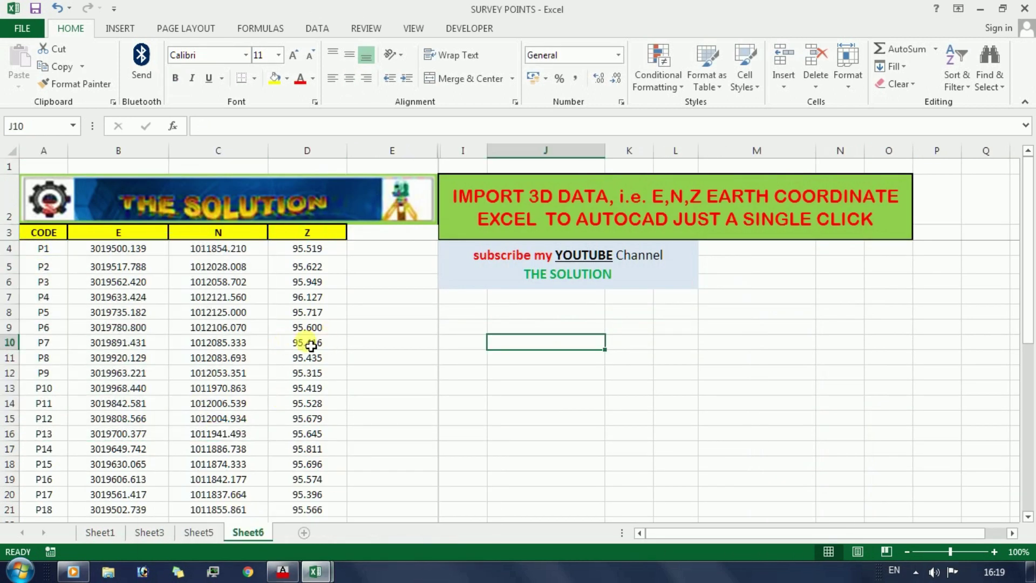
pyautogui.click(156, 297)
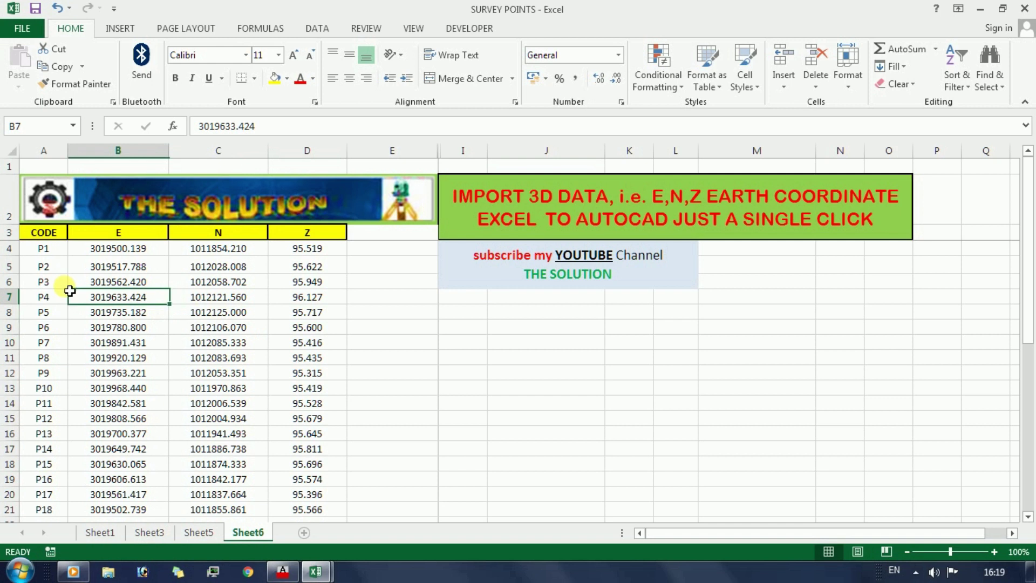
pyautogui.click(38, 232)
pyautogui.click(121, 236)
pyautogui.click(209, 235)
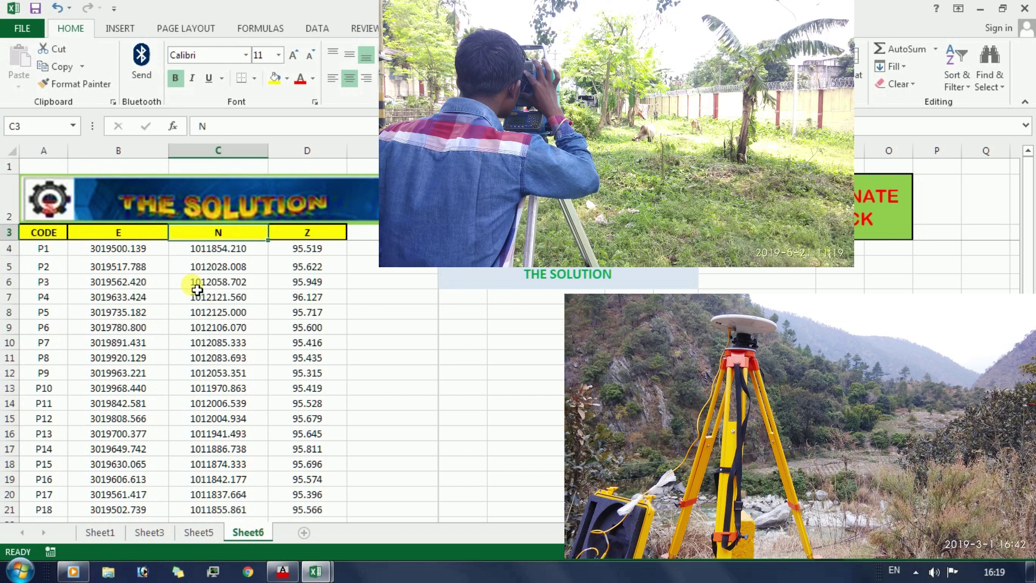
pyautogui.click(113, 232)
pyautogui.click(218, 232)
pyautogui.click(272, 233)
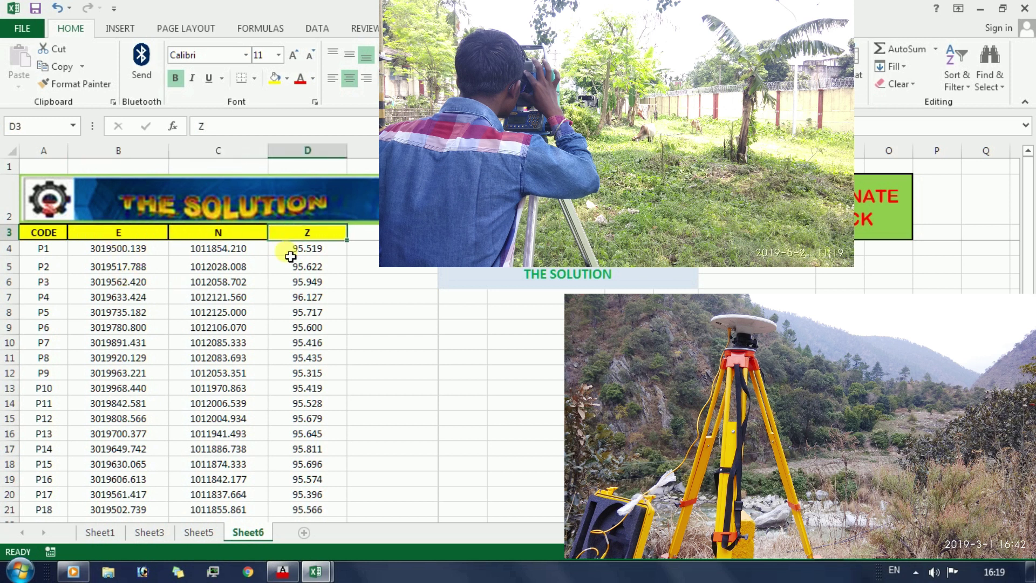
# - Glance at the import workbook, then return to the SURVEY POINTS workbook
pyautogui.moveTo(316, 572)
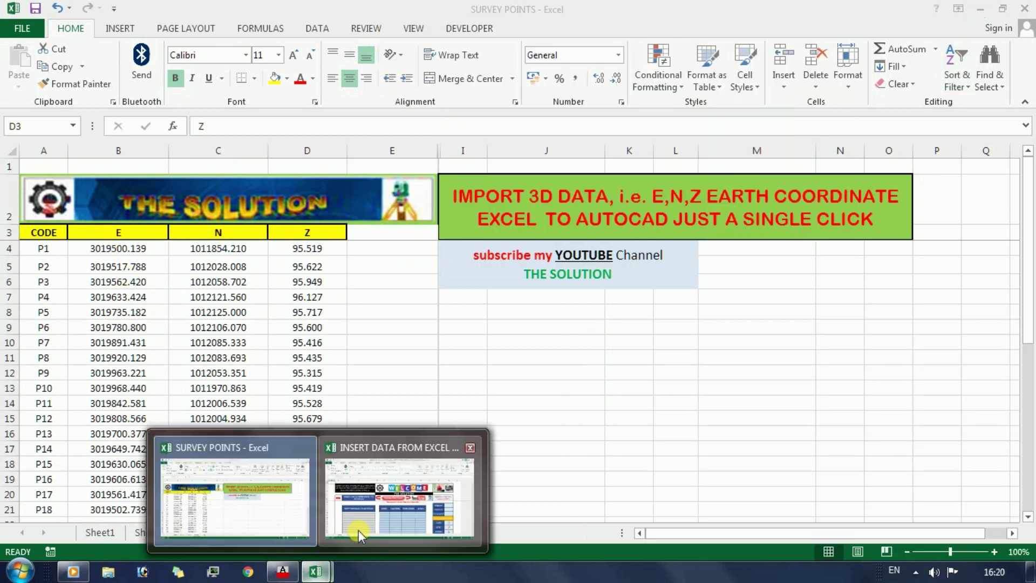
pyautogui.click(359, 530)
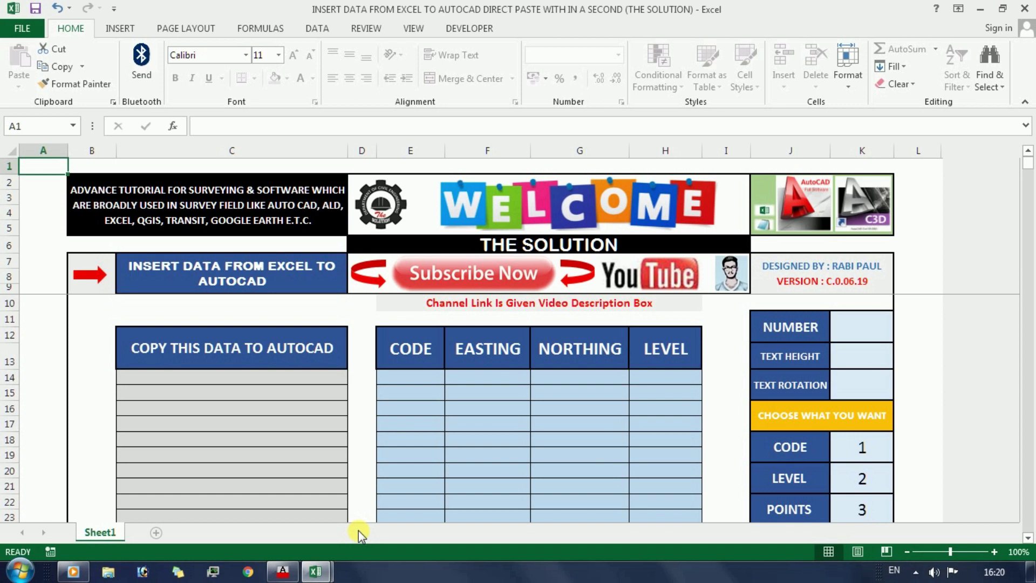
pyautogui.moveTo(316, 571)
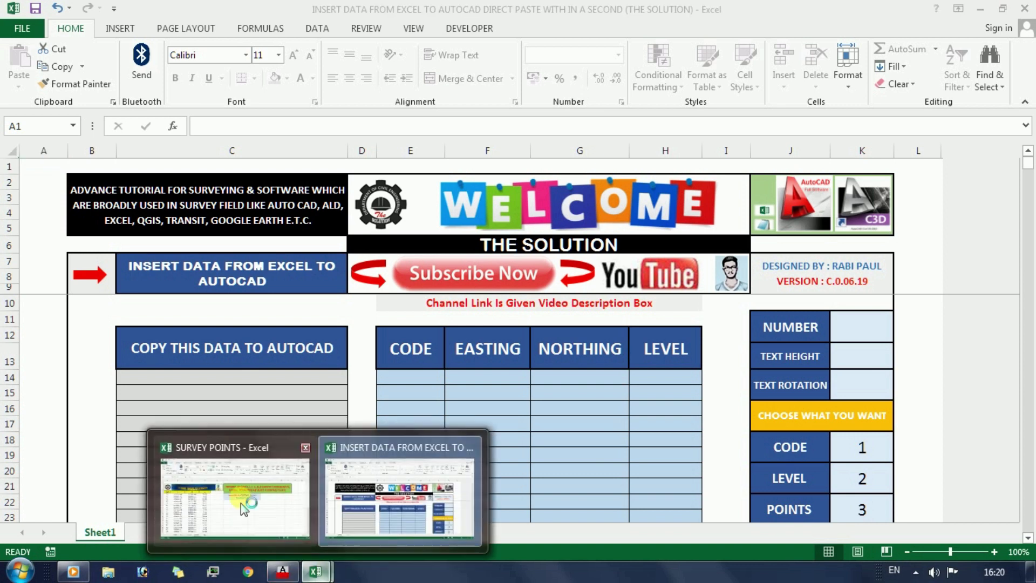
pyautogui.click(244, 504)
# - Copy survey table A4:D21 (P1–P18) and paste it into cell E14 of the import workbook
pyautogui.moveTo(42, 249); pyautogui.dragTo(301, 505)
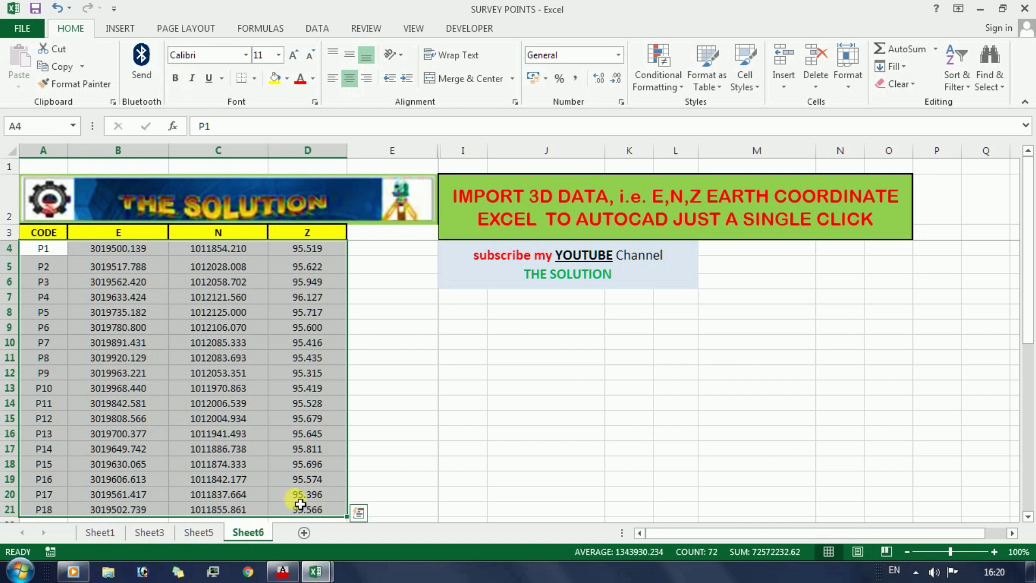
pyautogui.hotkey('ctrl', 'c')
pyautogui.click(316, 572)
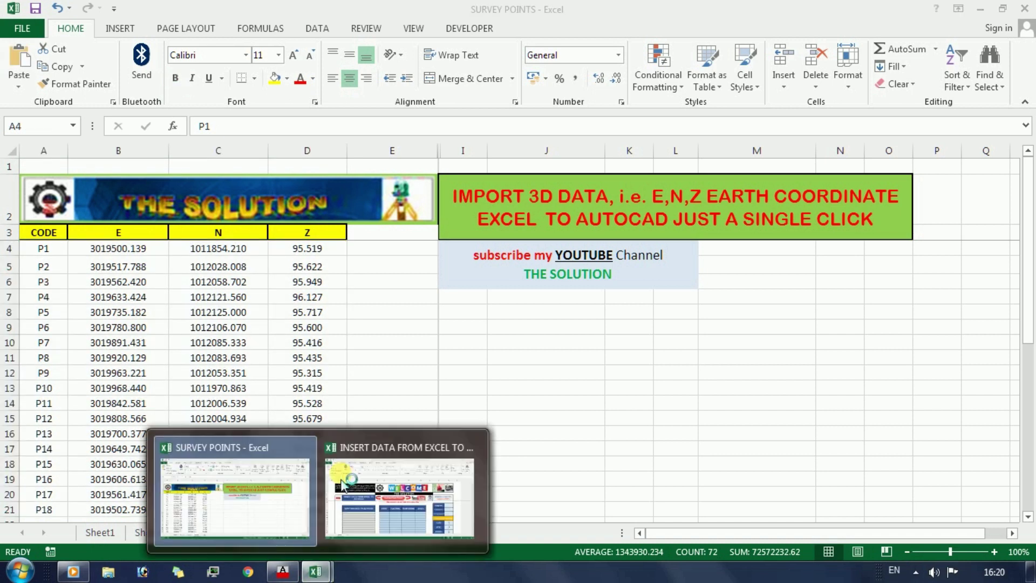
pyautogui.click(341, 484)
pyautogui.click(412, 384)
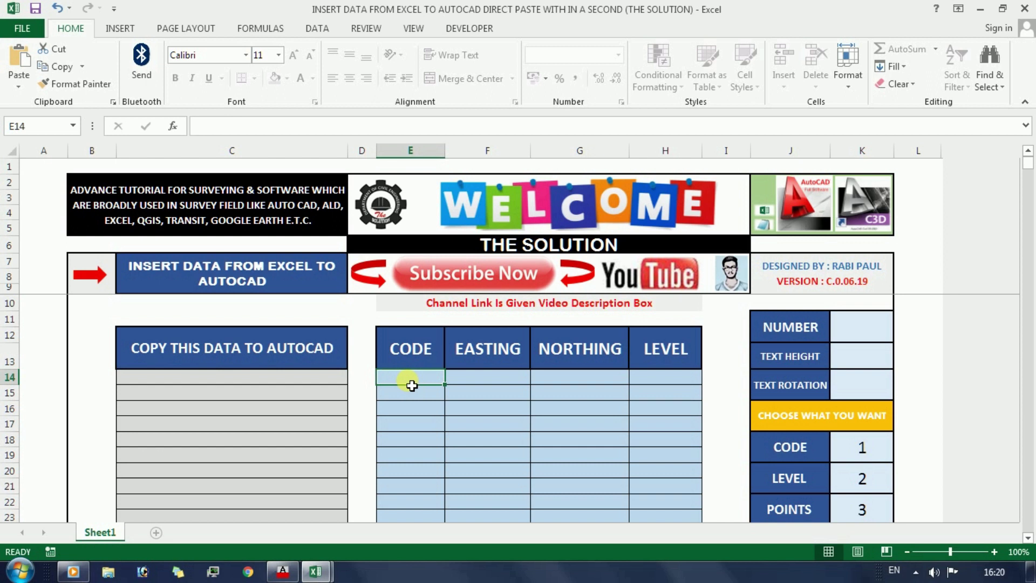
pyautogui.hotkey('ctrl', 'v')
pyautogui.scroll(-1, 860, 462)
pyautogui.click(861, 462)
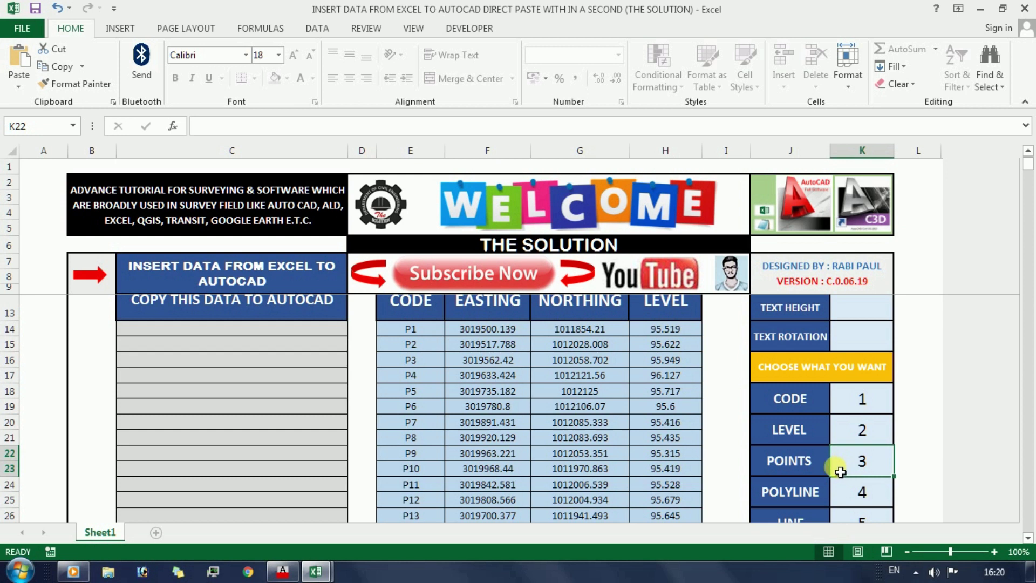
pyautogui.scroll(1, 845, 472)
# - Enter 3 in NUMBER cell K11 so column C lists POINT easting,northing,level commands for P1–P18
pyautogui.click(855, 344)
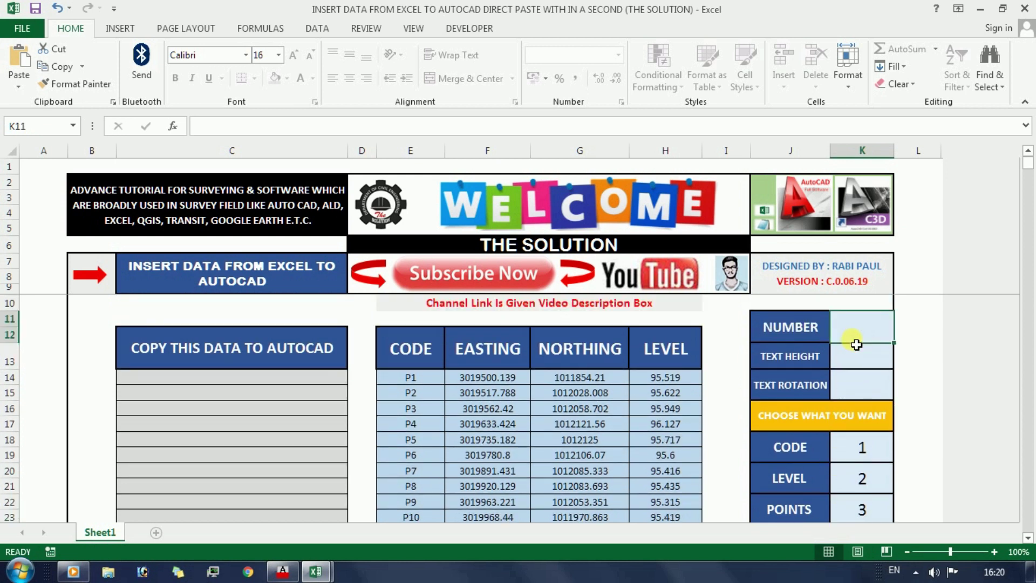
pyautogui.write('3')
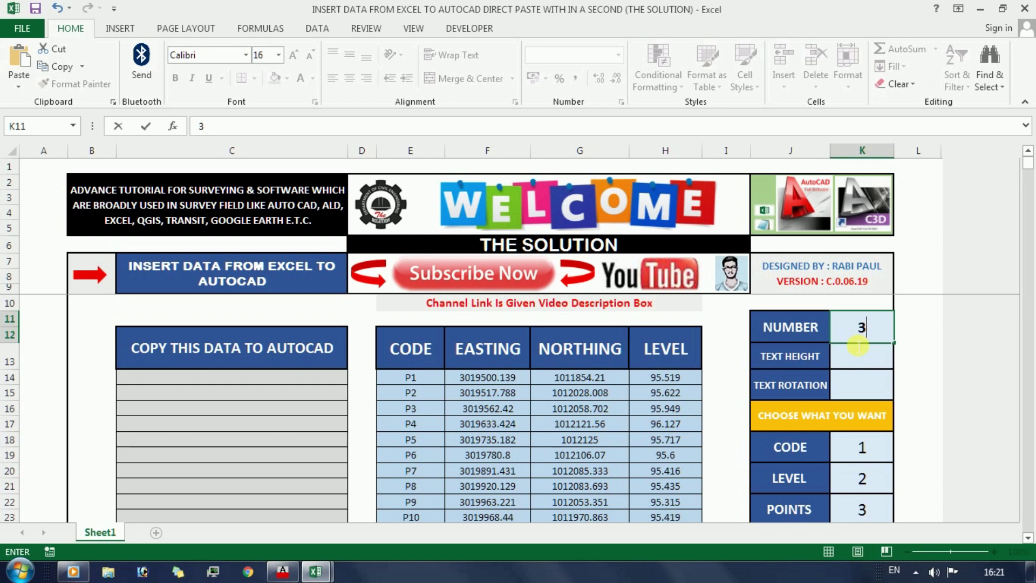
pyautogui.press('Return')
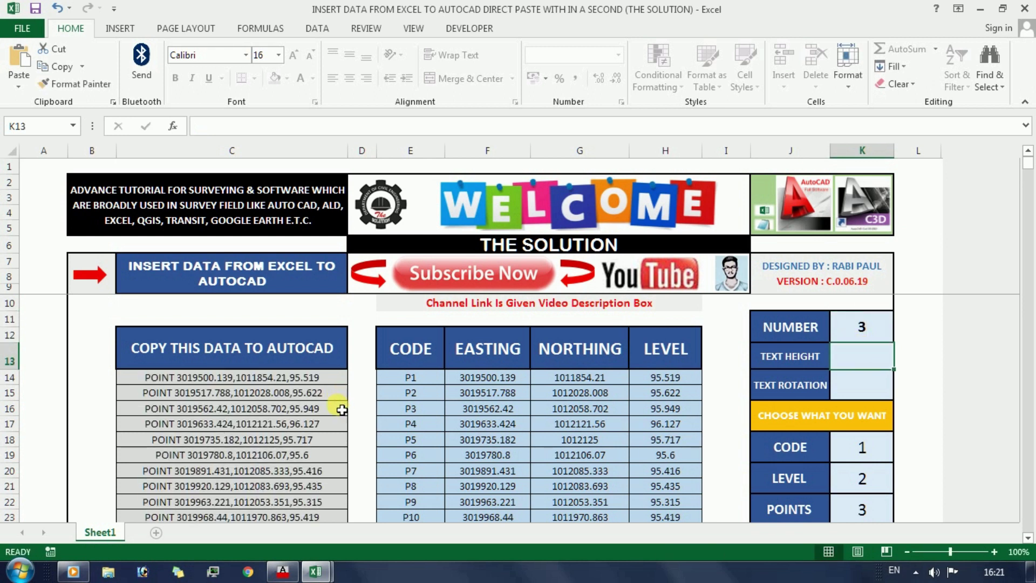
pyautogui.scroll(-2, 303, 387)
pyautogui.scroll(2, 301, 393)
pyautogui.scroll(-2, 300, 365)
pyautogui.scroll(2, 263, 353)
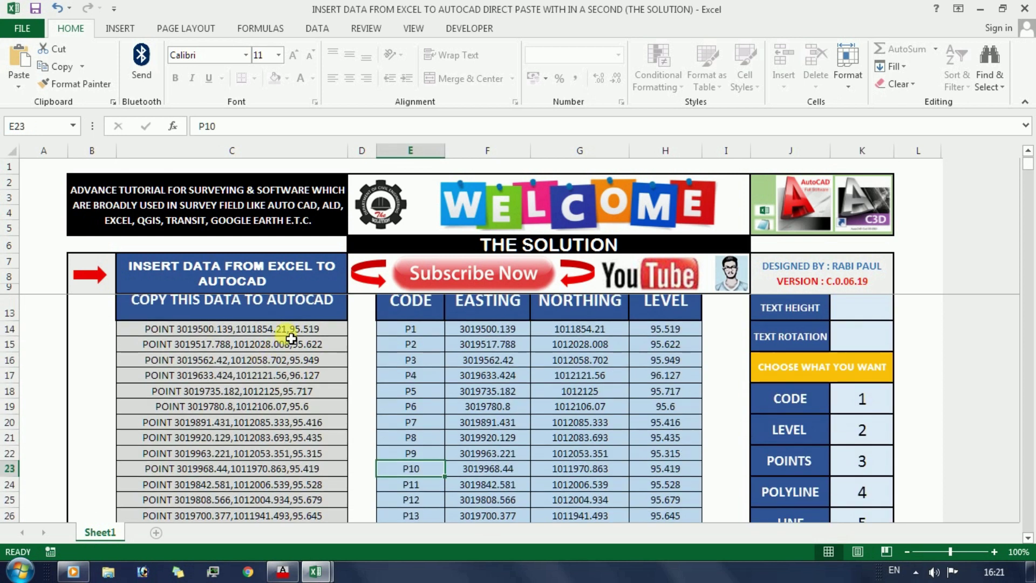
pyautogui.moveTo(278, 331); pyautogui.dragTo(275, 462)
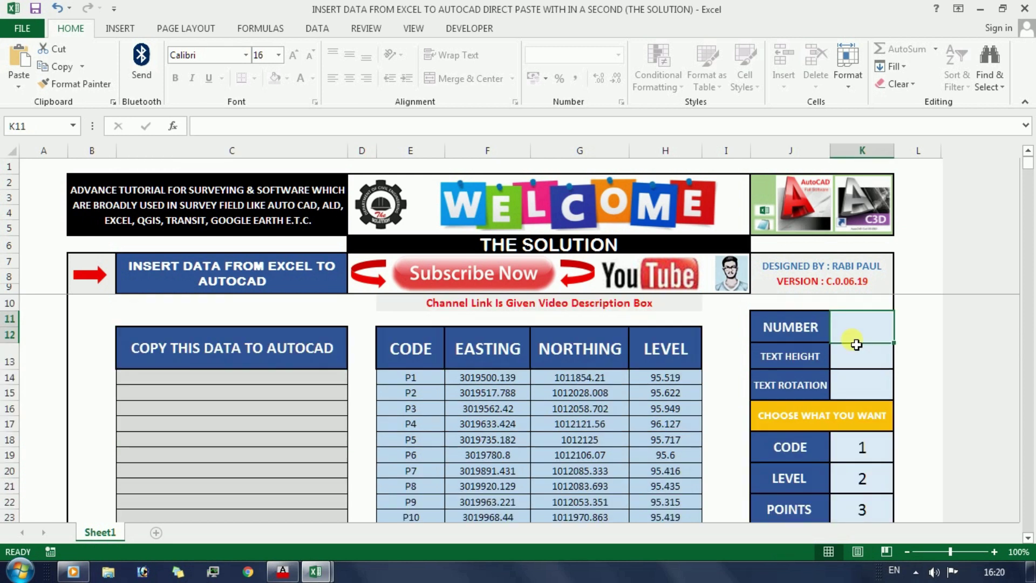
pyautogui.write('3')
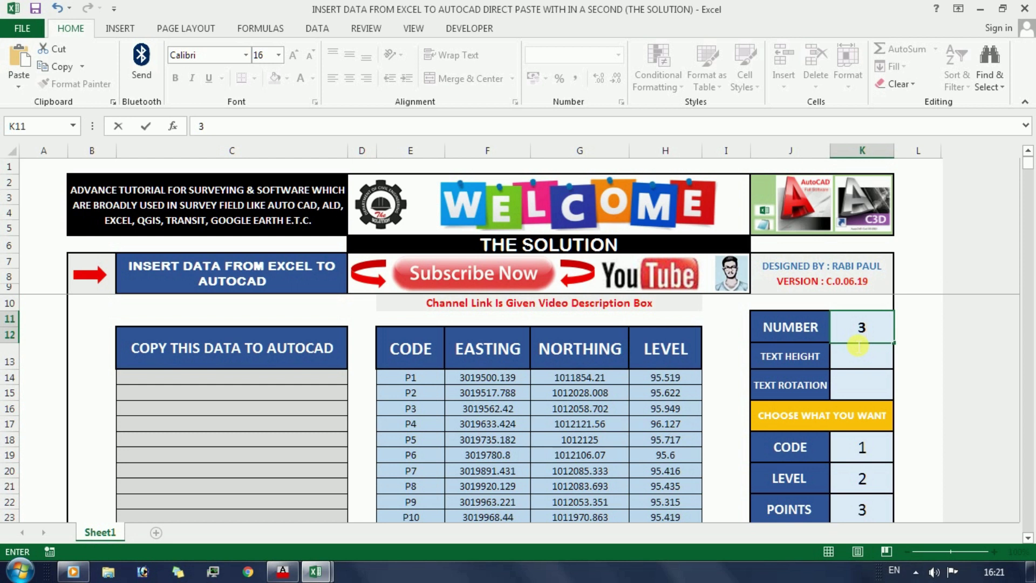
pyautogui.press('Return')
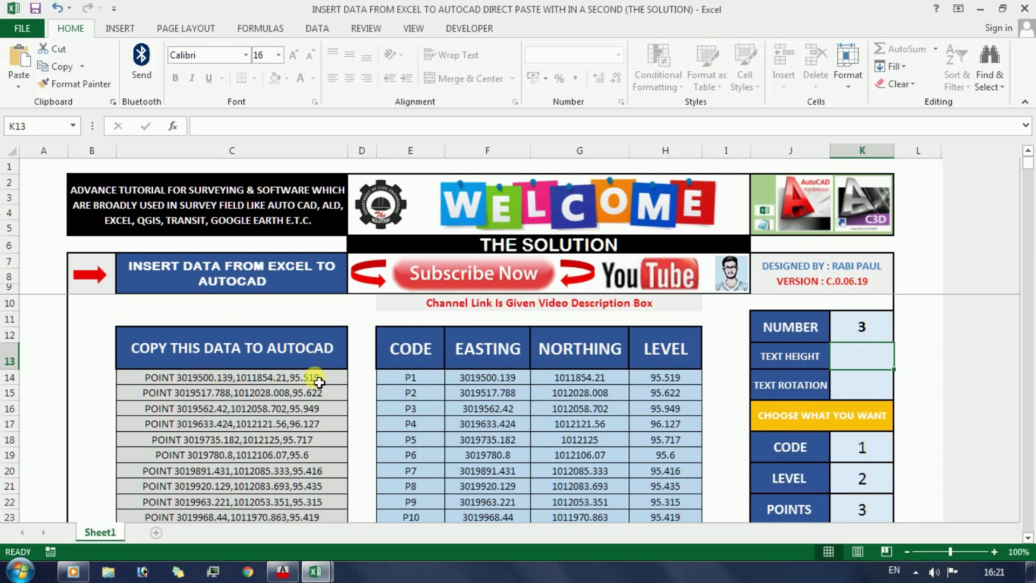
pyautogui.scroll(-5, 305, 406)
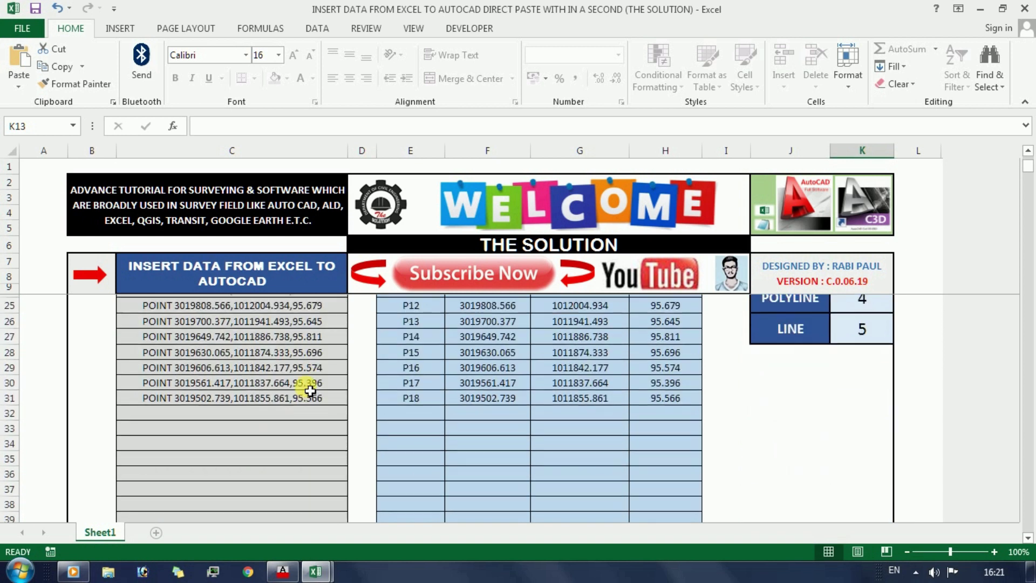
pyautogui.scroll(5, 310, 390)
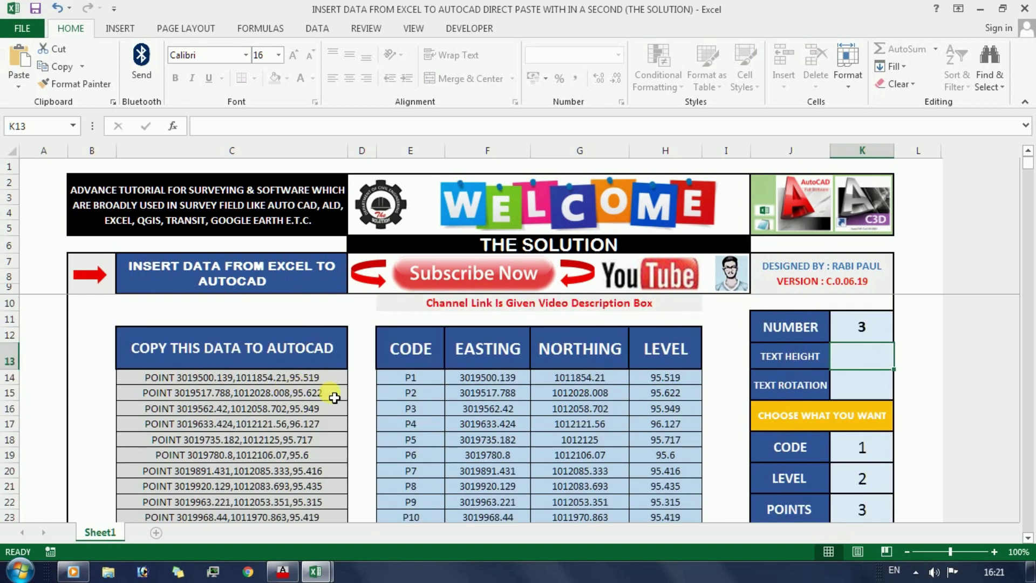
# - Select the POINT command rows in column C and paste them into AutoCAD's command line
pyautogui.moveTo(335, 398); pyautogui.dragTo(293, 493)
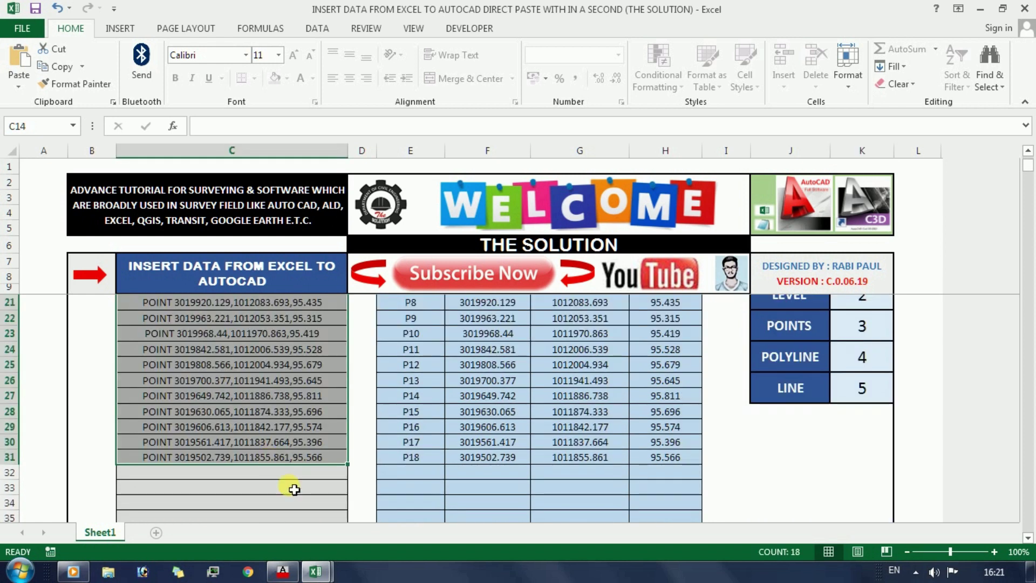
pyautogui.click(291, 573)
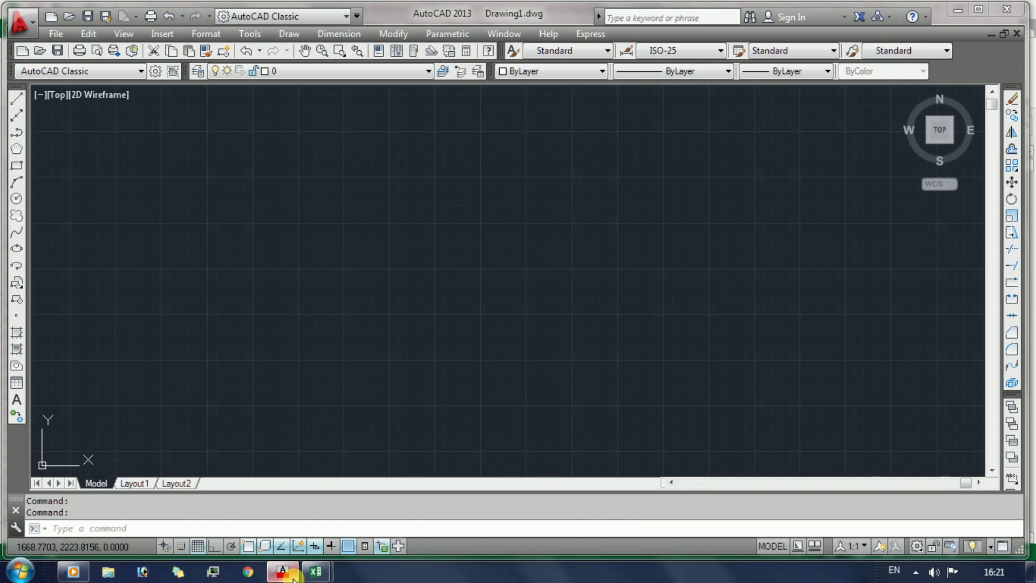
pyautogui.rightClick(147, 530)
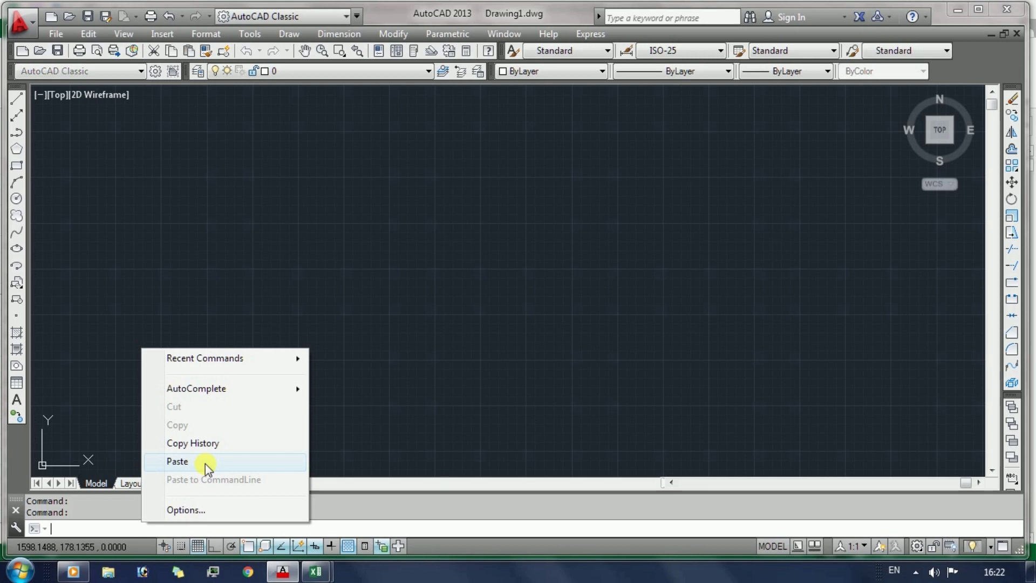
pyautogui.click(205, 463)
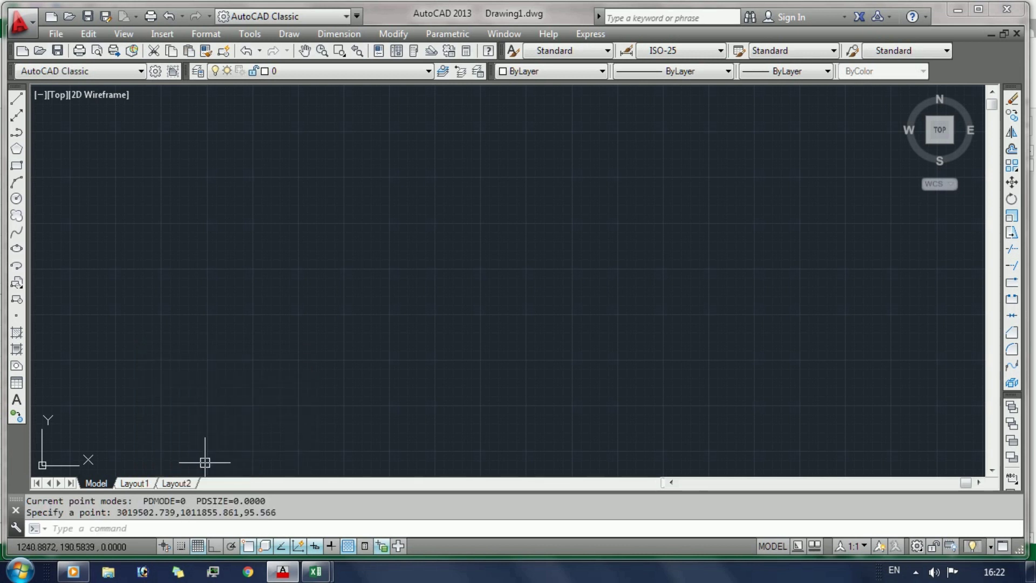
# - Zoom to extents with Z, E so all survey points are in view
pyautogui.write('z')
pyautogui.press('Return')
pyautogui.write('e')
pyautogui.press('Return')
pyautogui.scroll(-2, 406, 338)
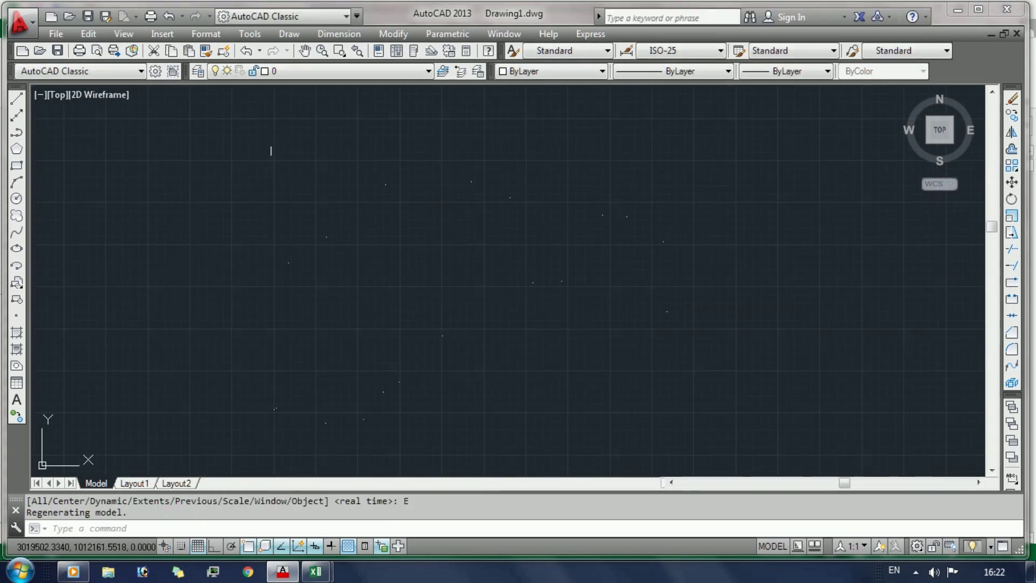
# - Set the point style to circle-with-cross at size 1 in absolute units
pyautogui.click(201, 39)
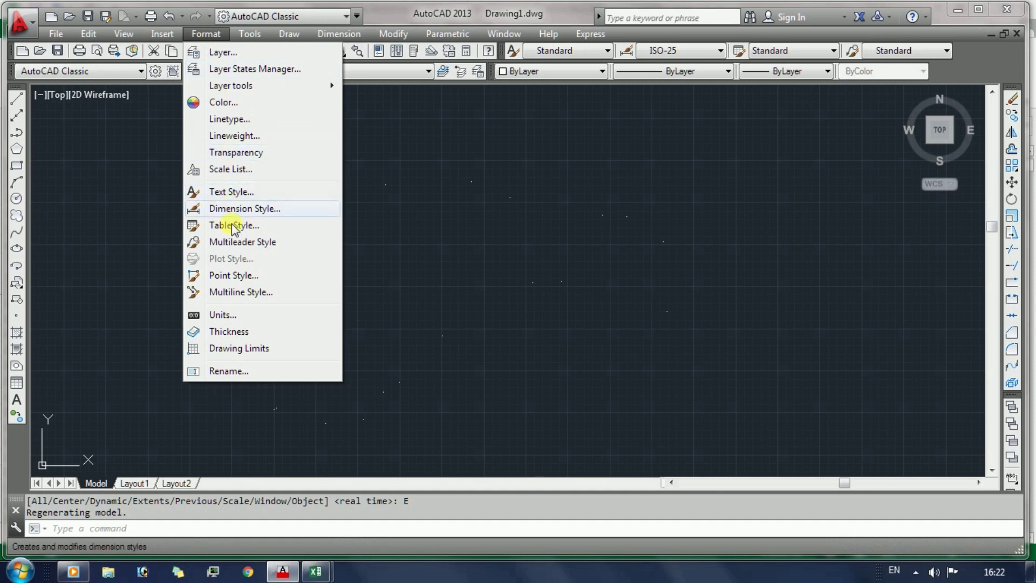
pyautogui.click(236, 276)
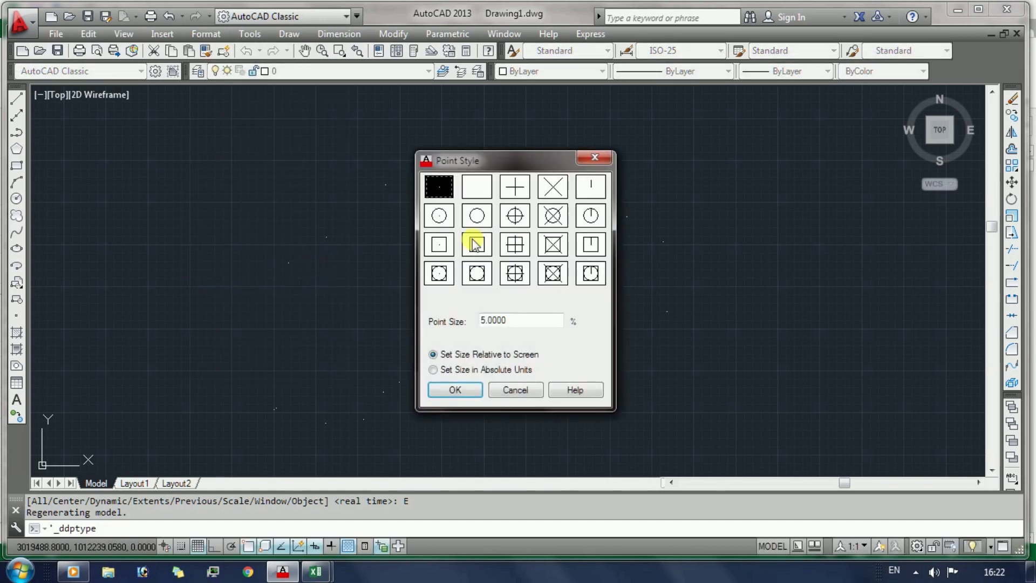
pyautogui.click(516, 215)
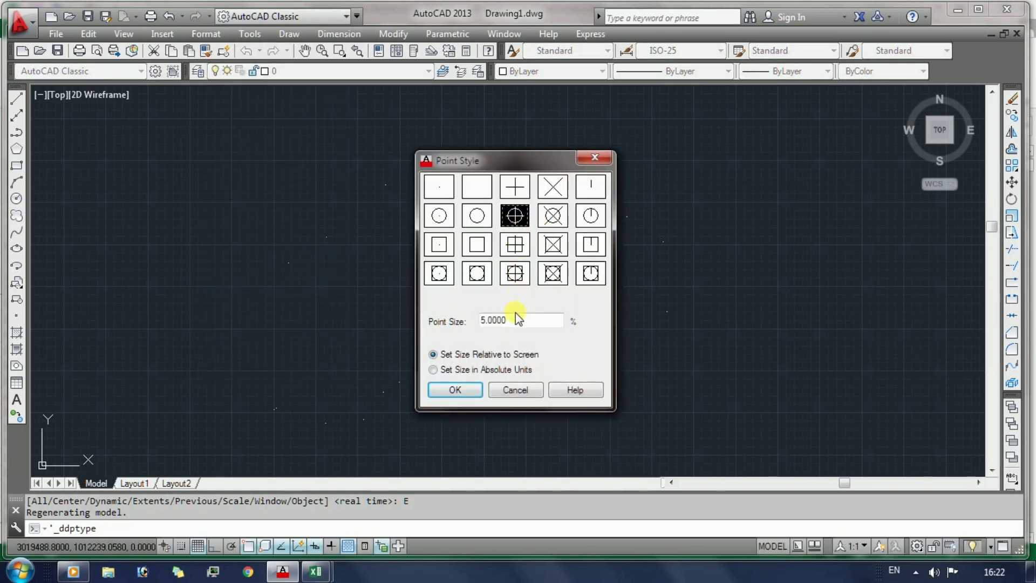
pyautogui.click(447, 372)
pyautogui.moveTo(519, 321); pyautogui.dragTo(478, 322)
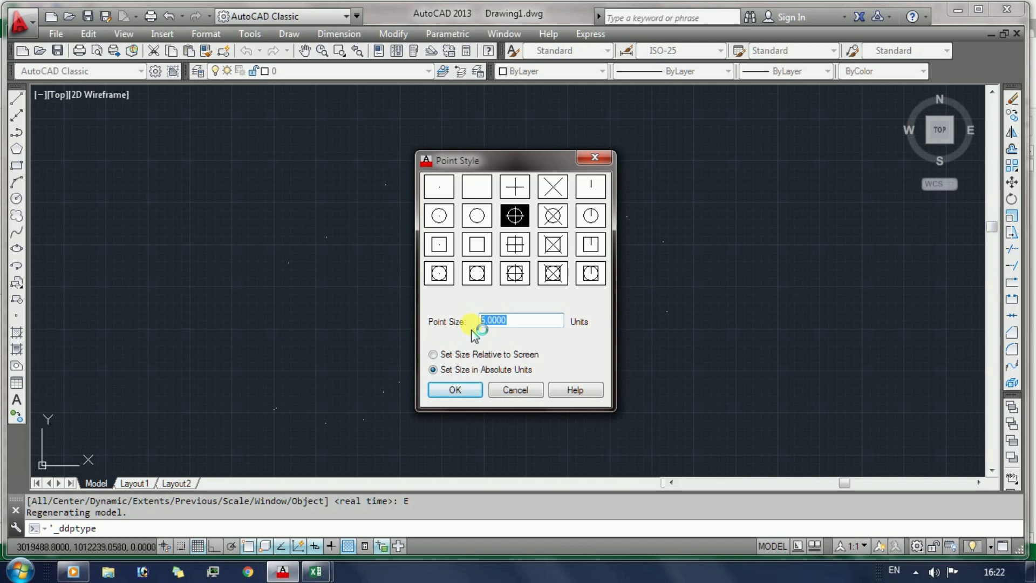
pyautogui.write('1')
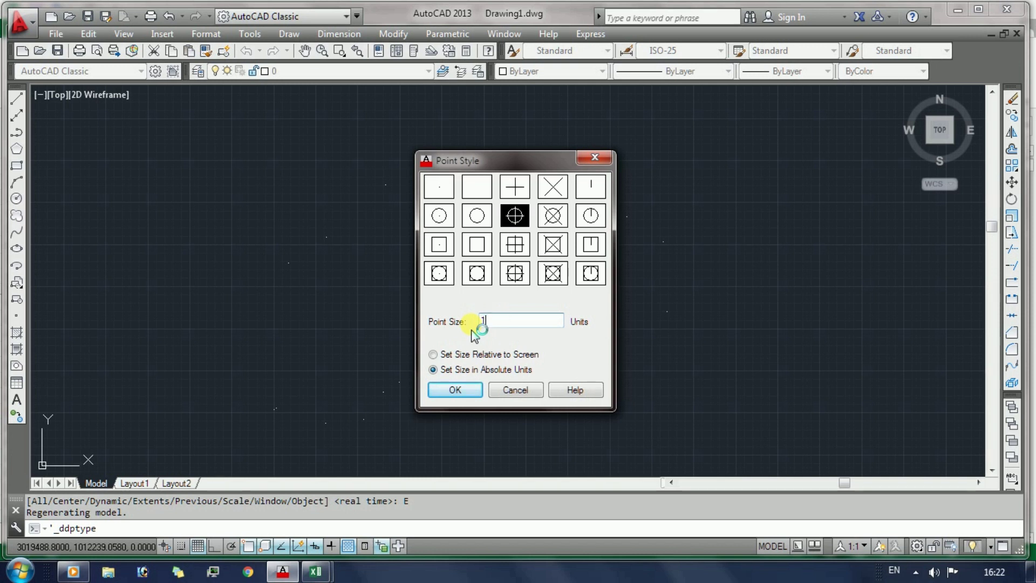
pyautogui.click(468, 398)
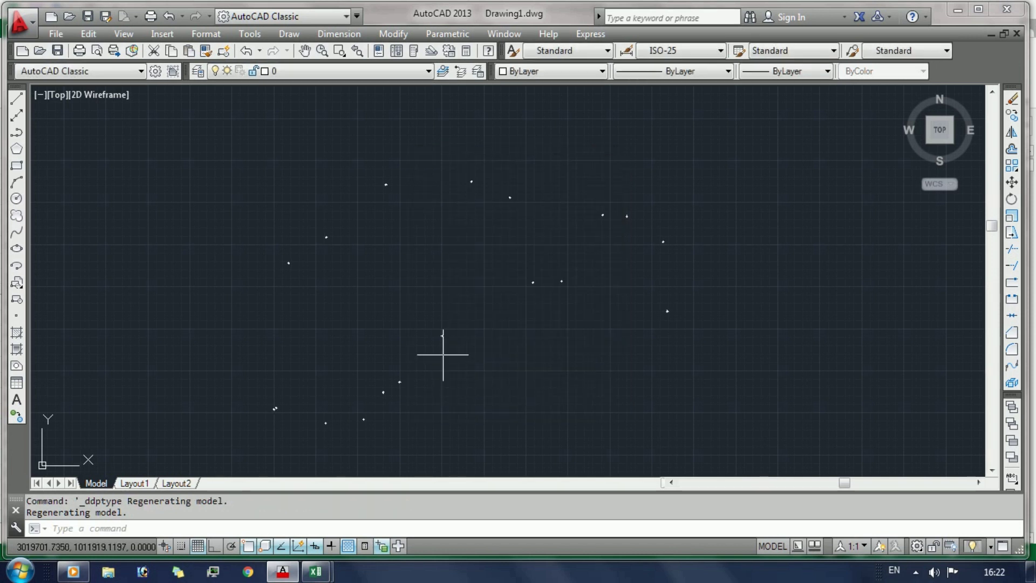
pyautogui.scroll(5, 438, 322)
pyautogui.scroll(-3, 462, 330)
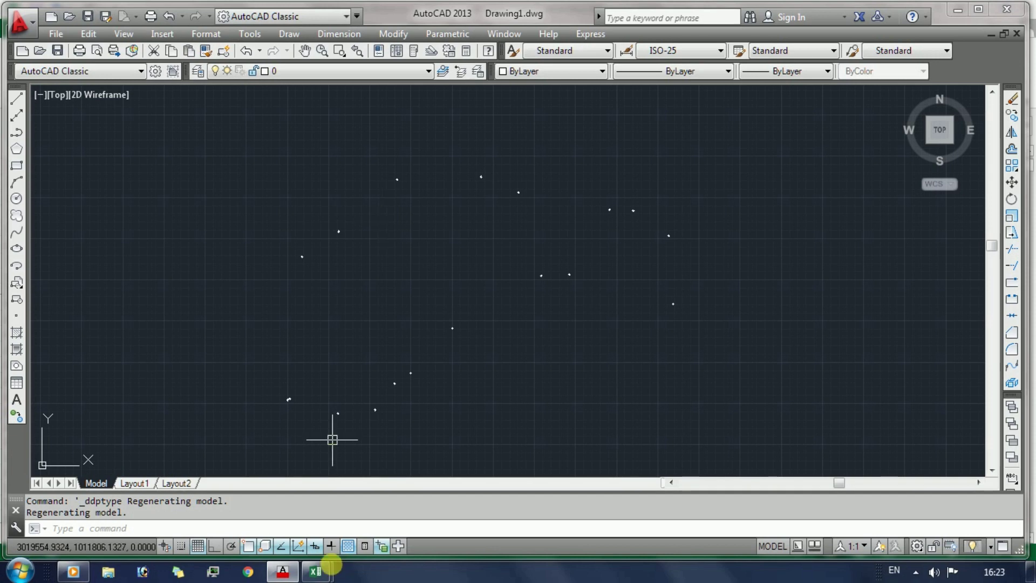
# - In the data-conversion workbook, set NUMBER in K11 to 1 for code labels
pyautogui.click(316, 571)
pyautogui.click(367, 511)
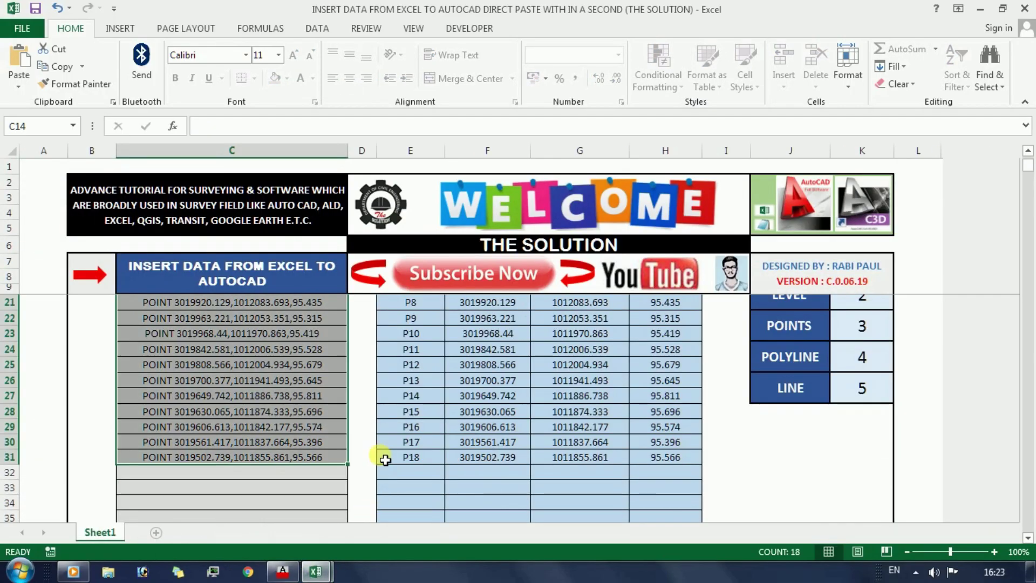
pyautogui.scroll(4, 421, 413)
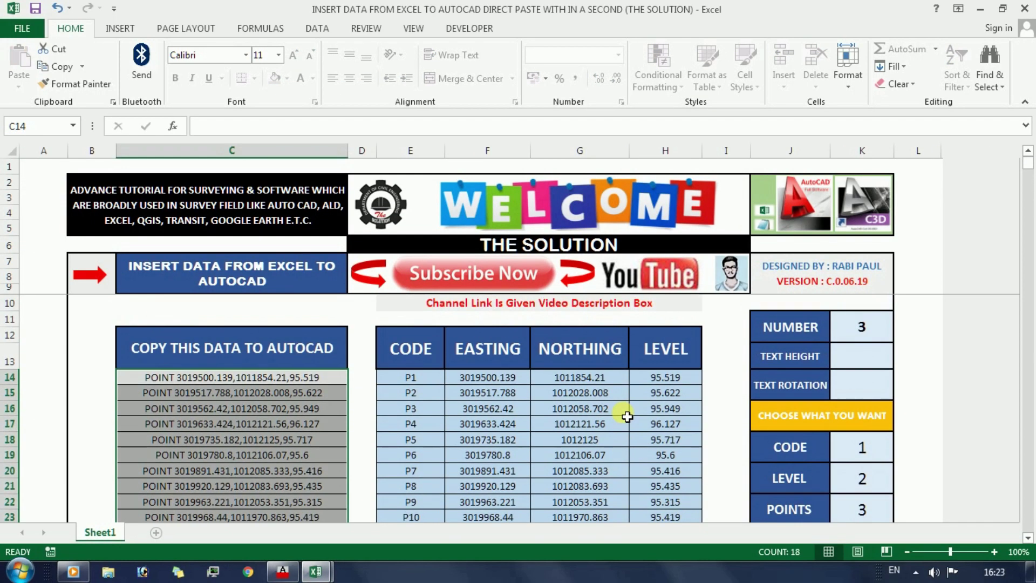
pyautogui.click(861, 326)
pyautogui.write('1')
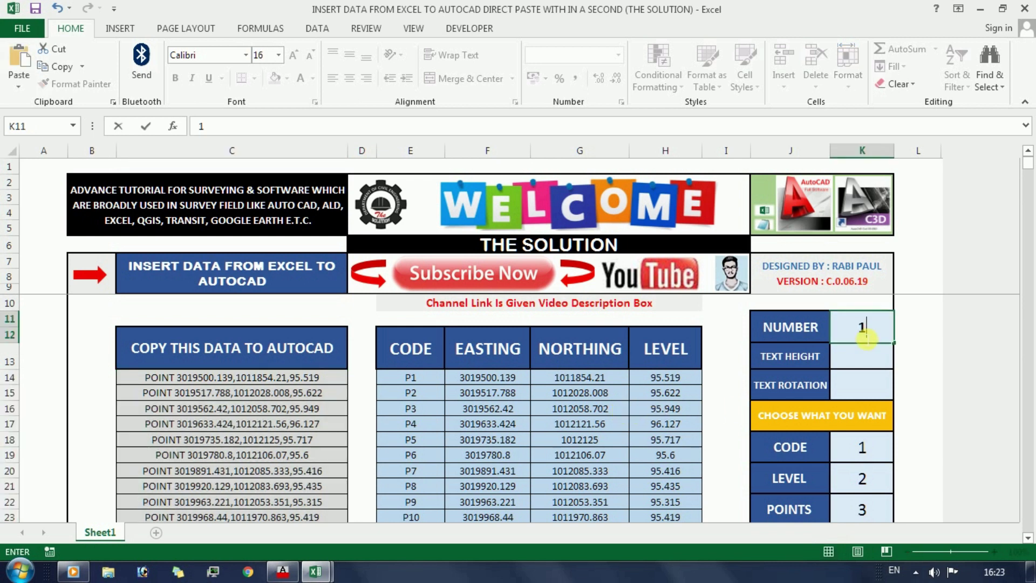
pyautogui.press('Return')
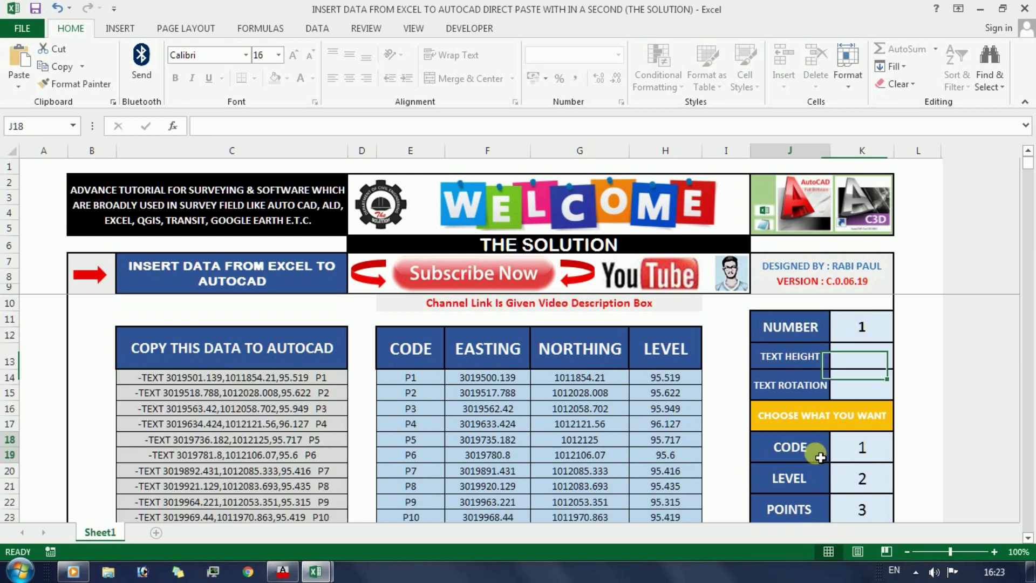
pyautogui.click(872, 454)
pyautogui.click(809, 446)
pyautogui.click(853, 447)
pyautogui.click(872, 325)
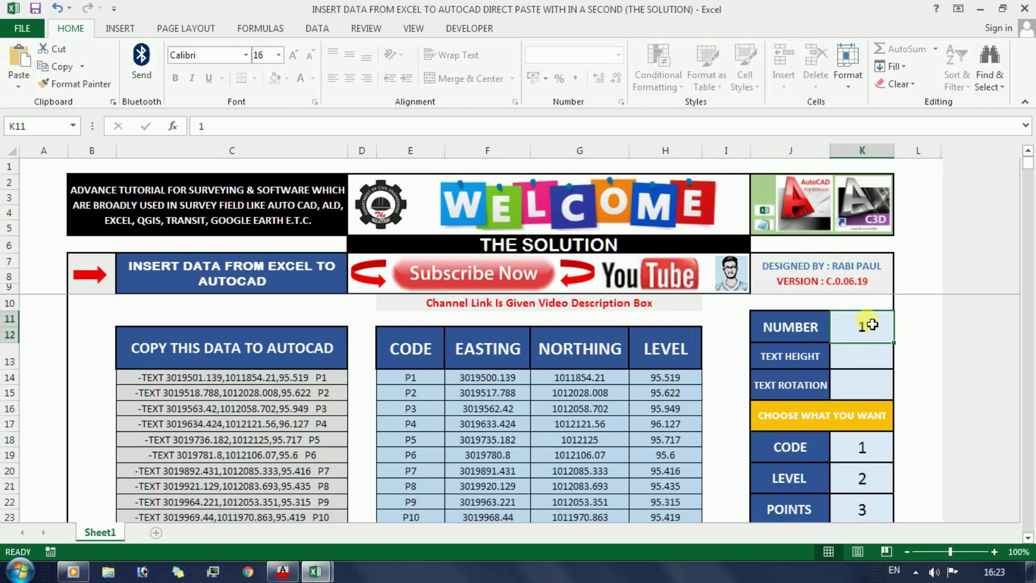
# - Set TEXT HEIGHT to 1 and TEXT ROTATION to 0, then copy the TEXT commands in column C
pyautogui.press('Return')
pyautogui.write('1')
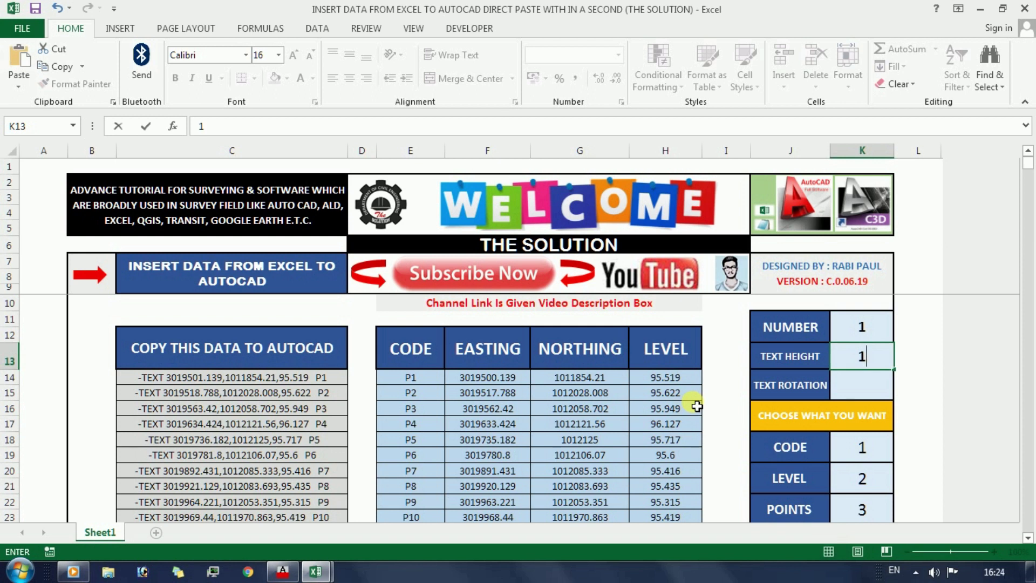
pyautogui.press('Return')
pyautogui.write('0')
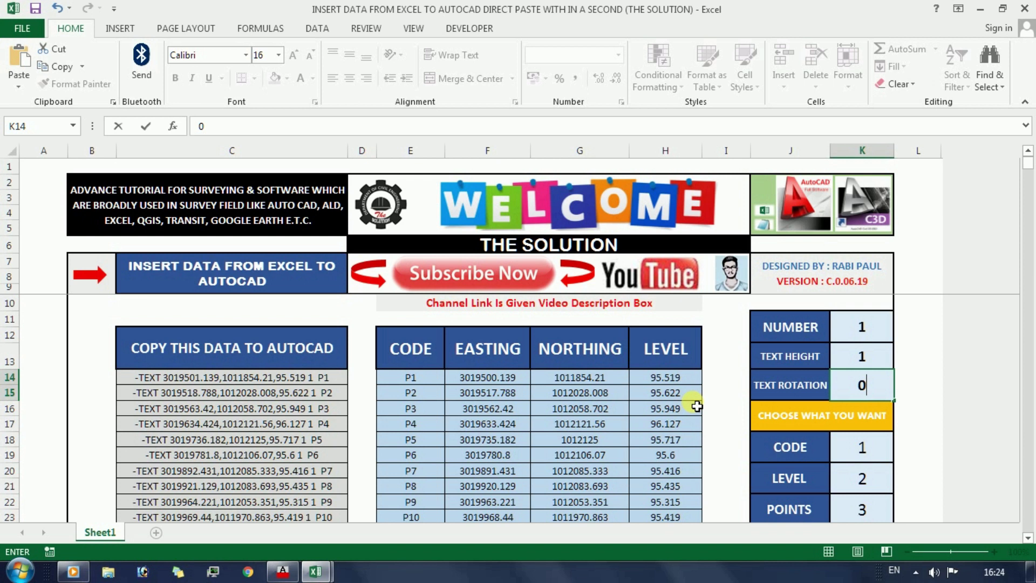
pyautogui.press('Return')
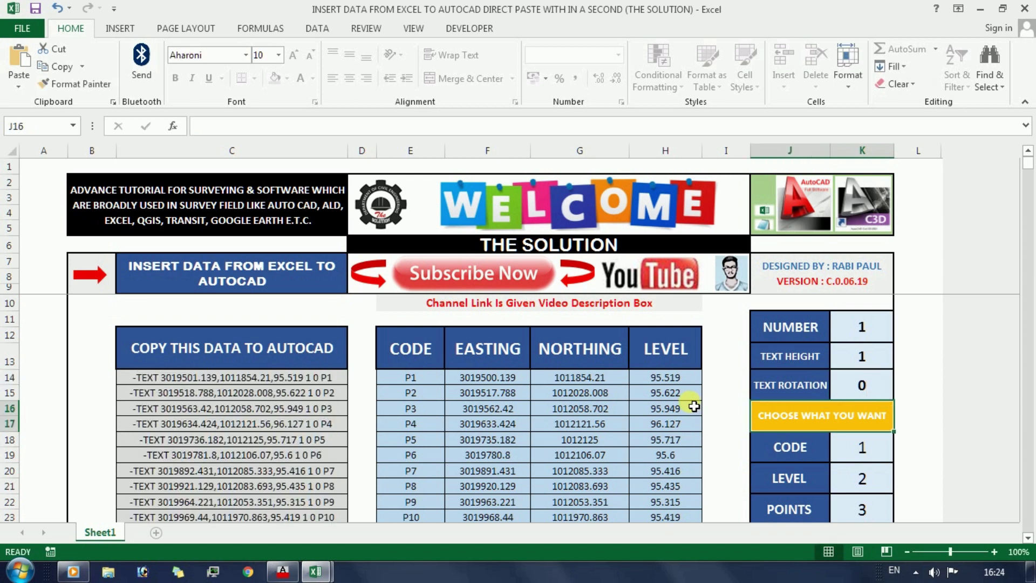
pyautogui.moveTo(324, 378); pyautogui.dragTo(269, 402)
pyautogui.hotkey('ctrl', 'c')
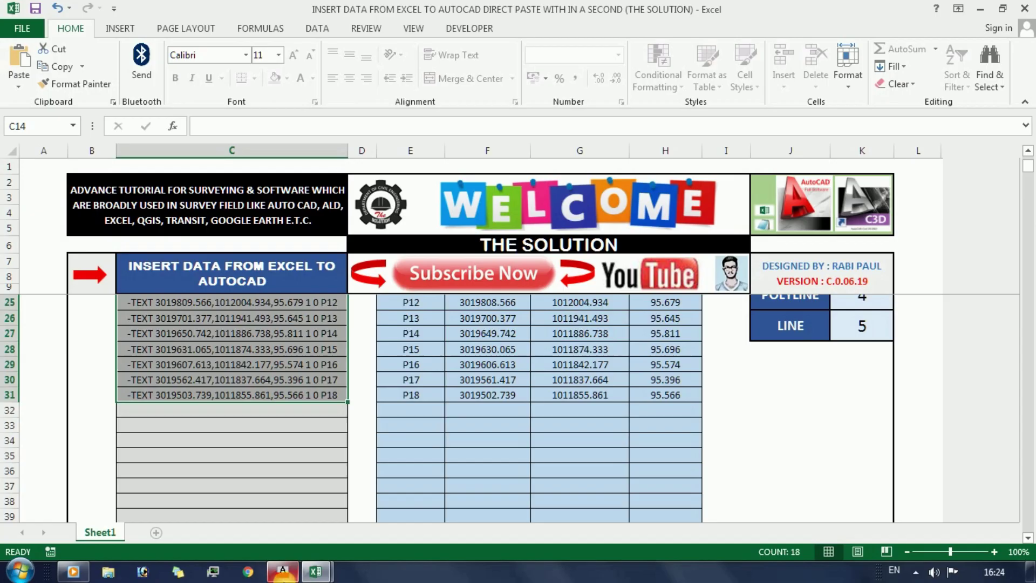
# - Make Red the current colour and paste the TEXT commands to label points P1–P18
pyautogui.click(283, 571)
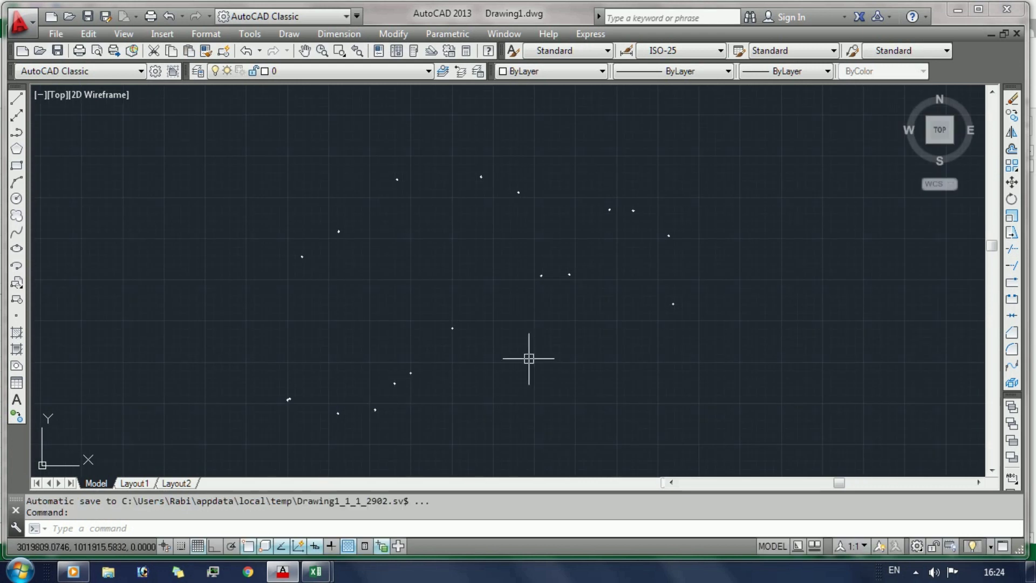
pyautogui.click(578, 72)
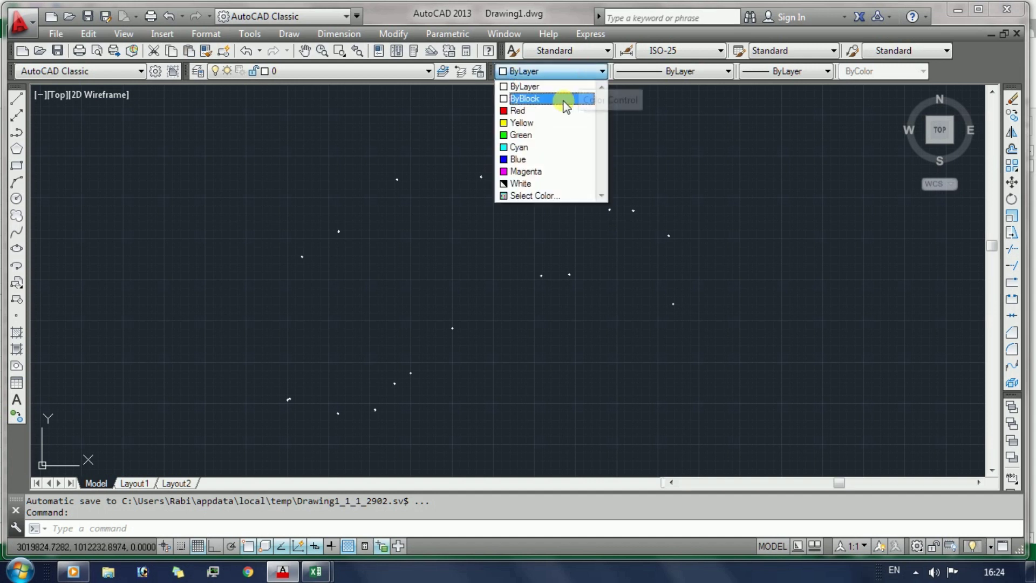
pyautogui.click(557, 110)
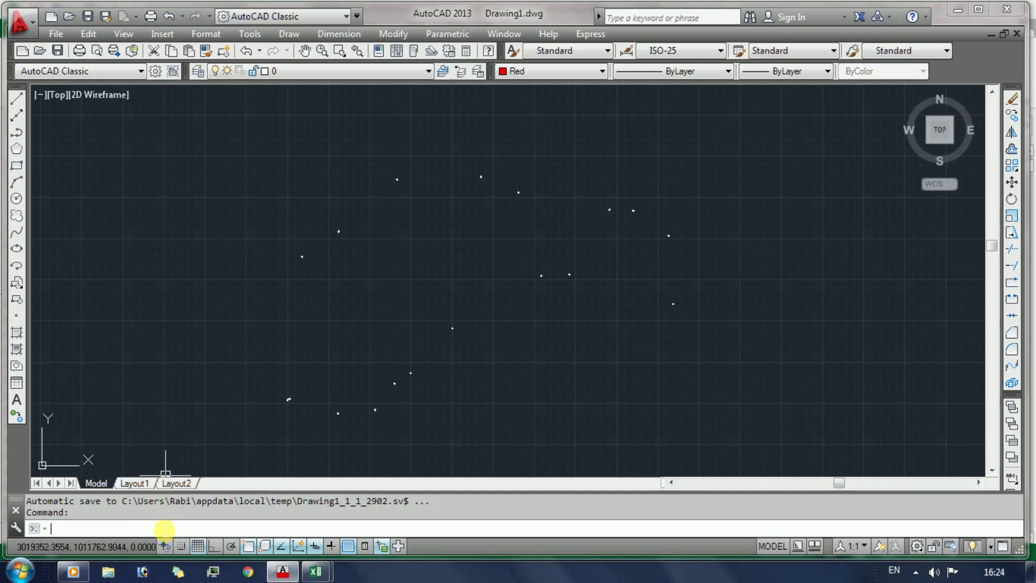
pyautogui.rightClick(163, 530)
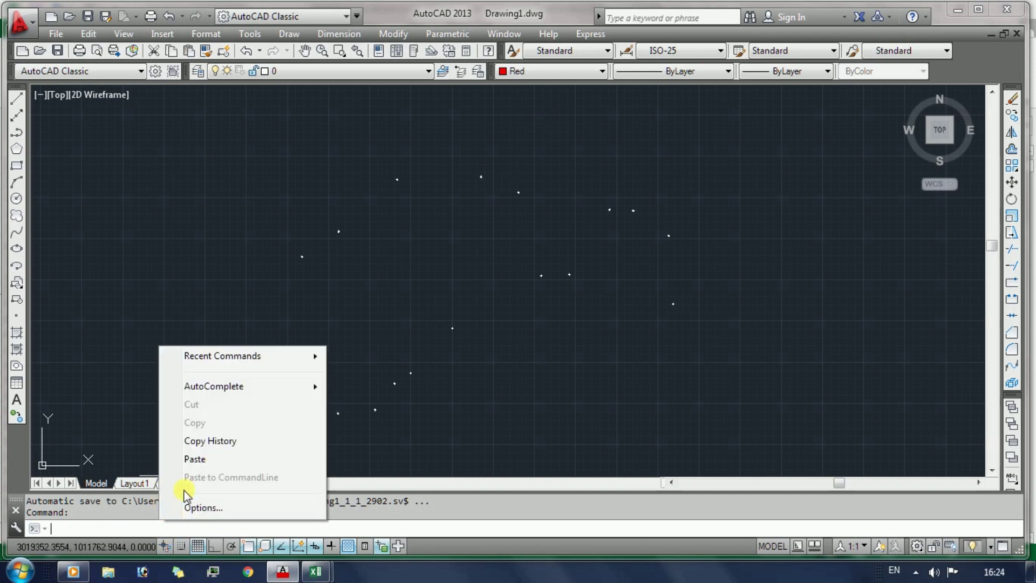
pyautogui.click(195, 459)
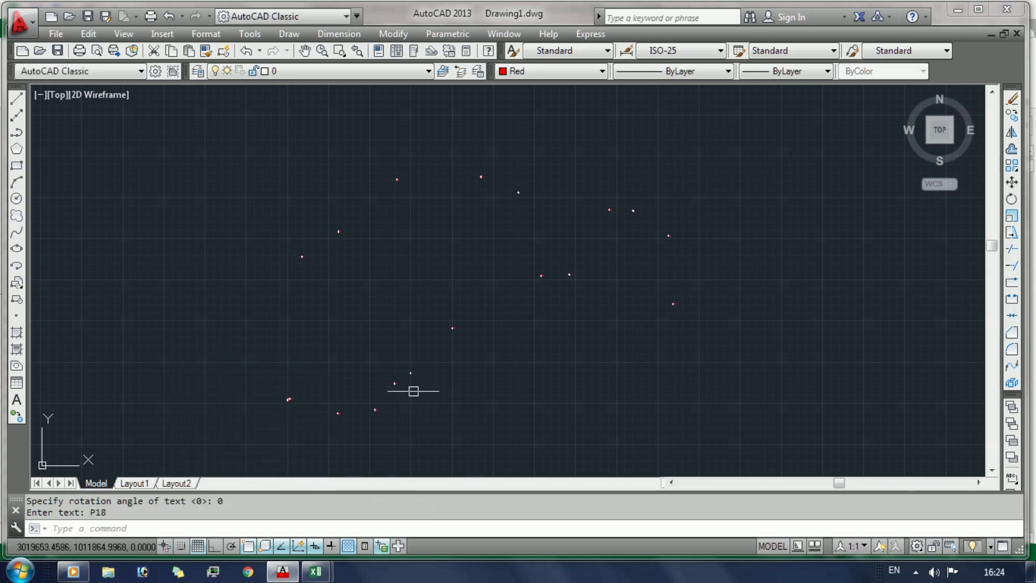
pyautogui.scroll(5, 411, 384)
pyautogui.scroll(4, 413, 346)
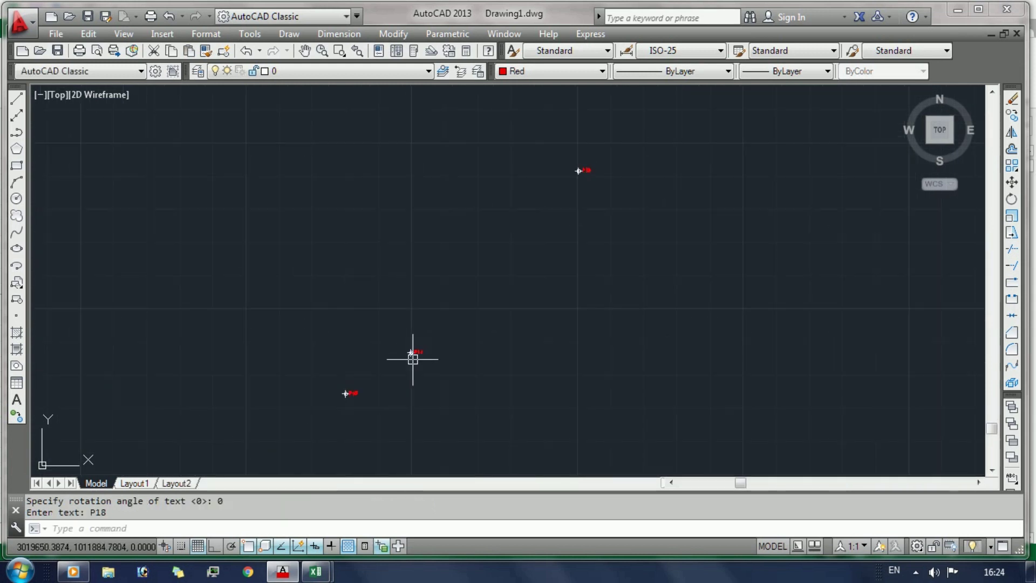
# - Return to the data-conversion workbook and set NUMBER in K11 to 2 for level output
pyautogui.moveTo(315, 572)
pyautogui.click(398, 508)
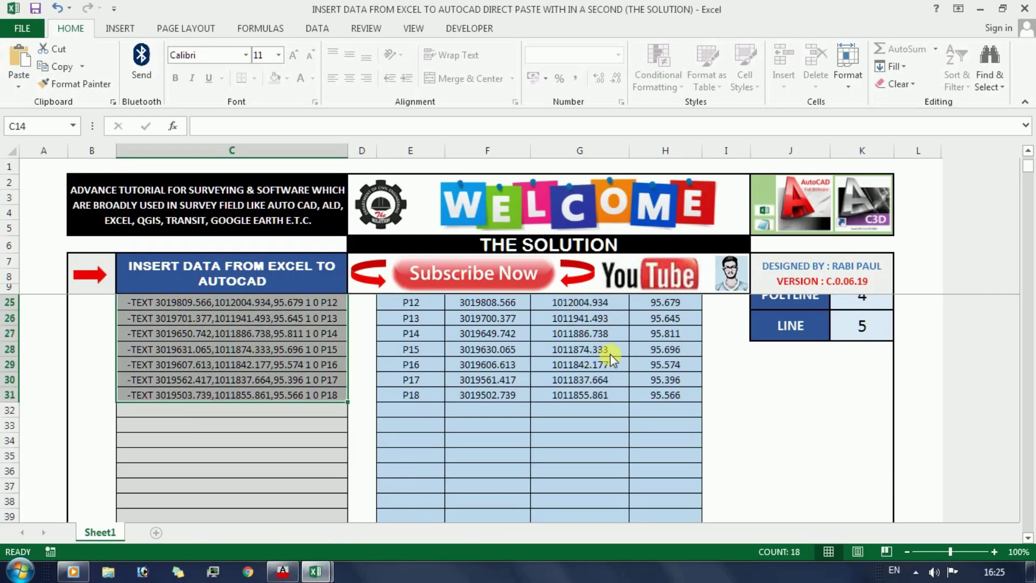
pyautogui.scroll(5, 611, 359)
pyautogui.click(831, 479)
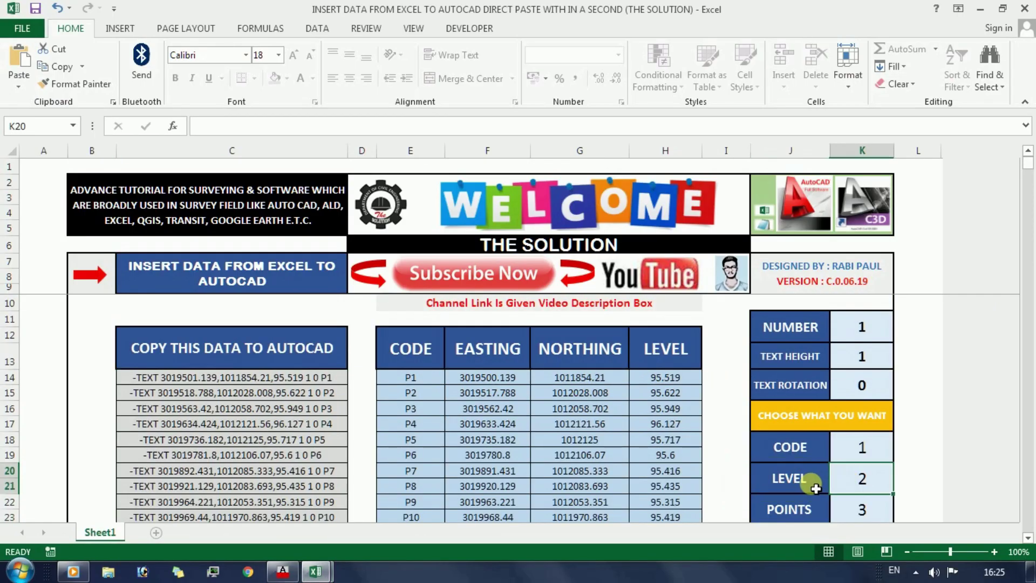
pyautogui.click(854, 339)
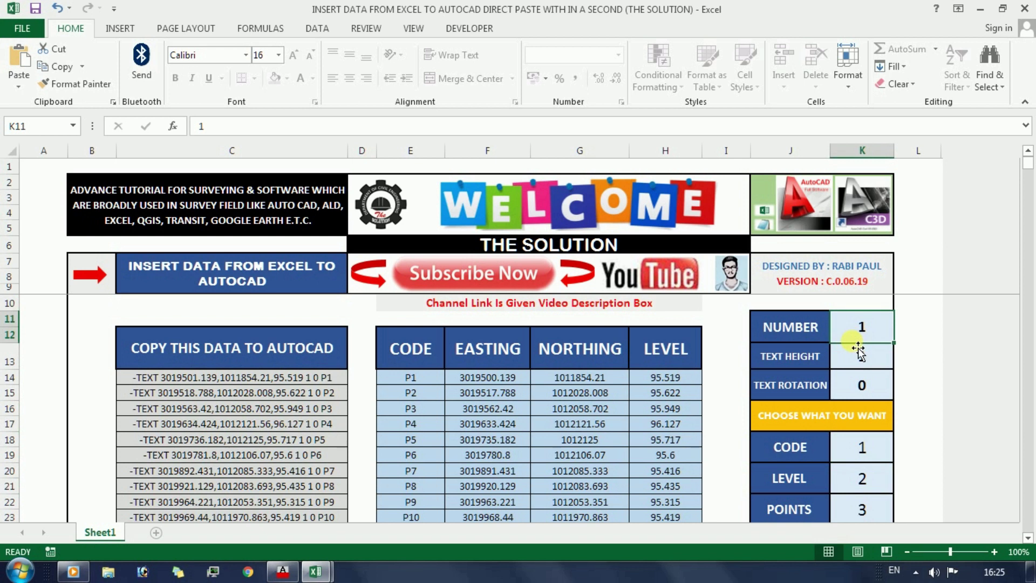
pyautogui.write('2')
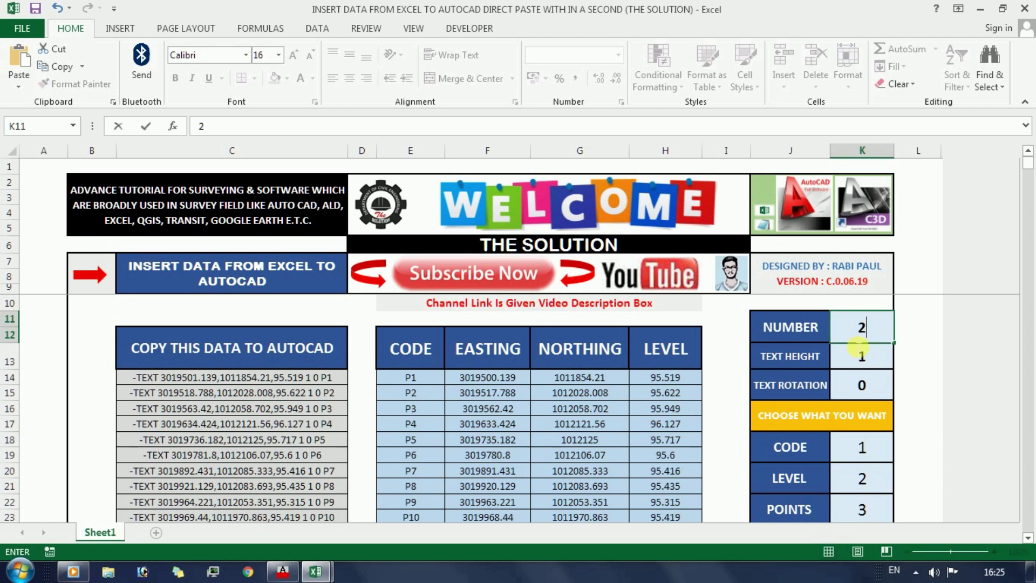
pyautogui.press('Return')
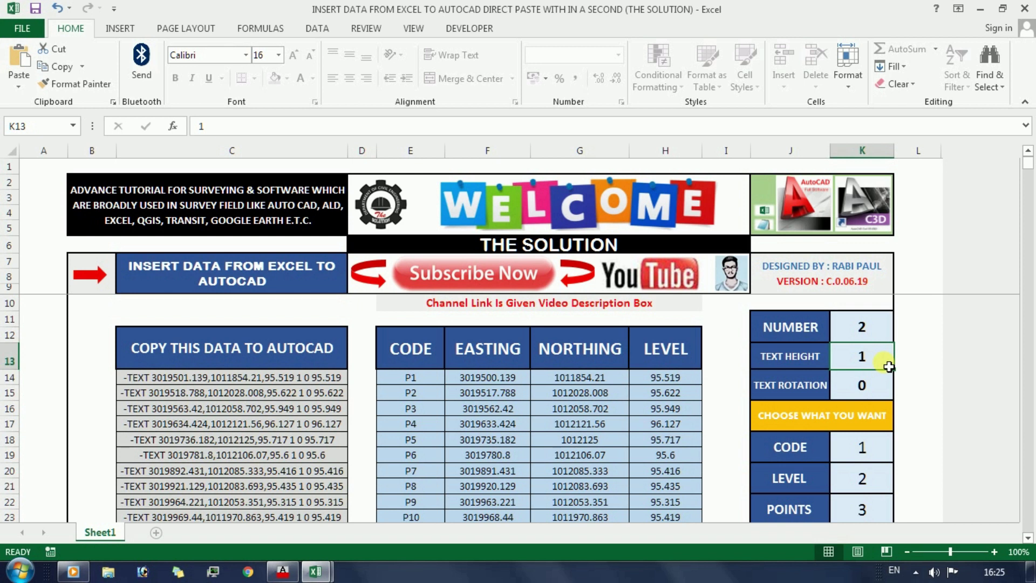
pyautogui.moveTo(873, 366); pyautogui.dragTo(867, 363)
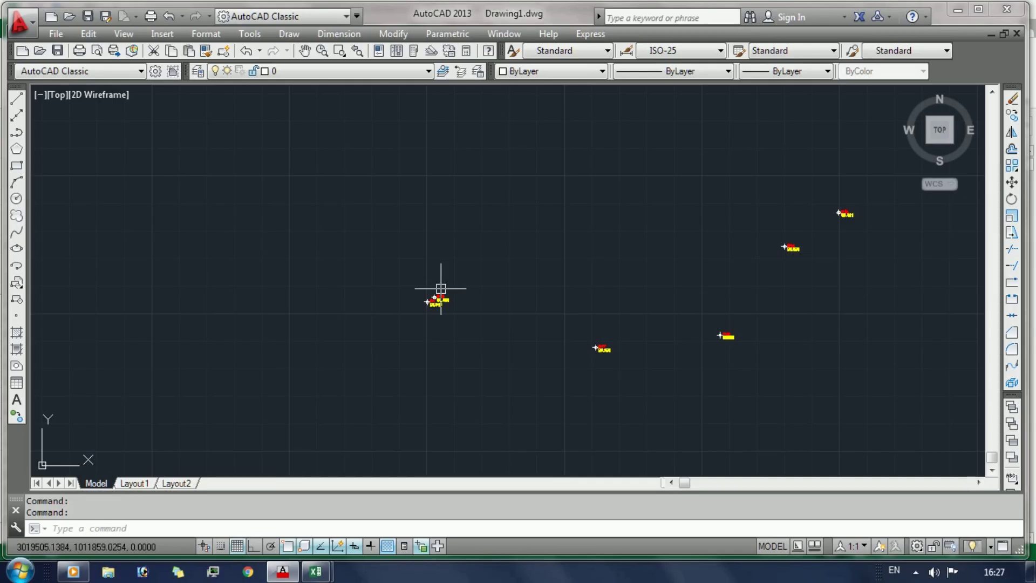
# - Zoom in and out across the drawing to check each point's red code and yellow level, e.g. P17 at 95.396
pyautogui.scroll(4, 435, 295)
pyautogui.scroll(-2, 439, 379)
pyautogui.scroll(2, 464, 403)
pyautogui.scroll(-10, 616, 353)
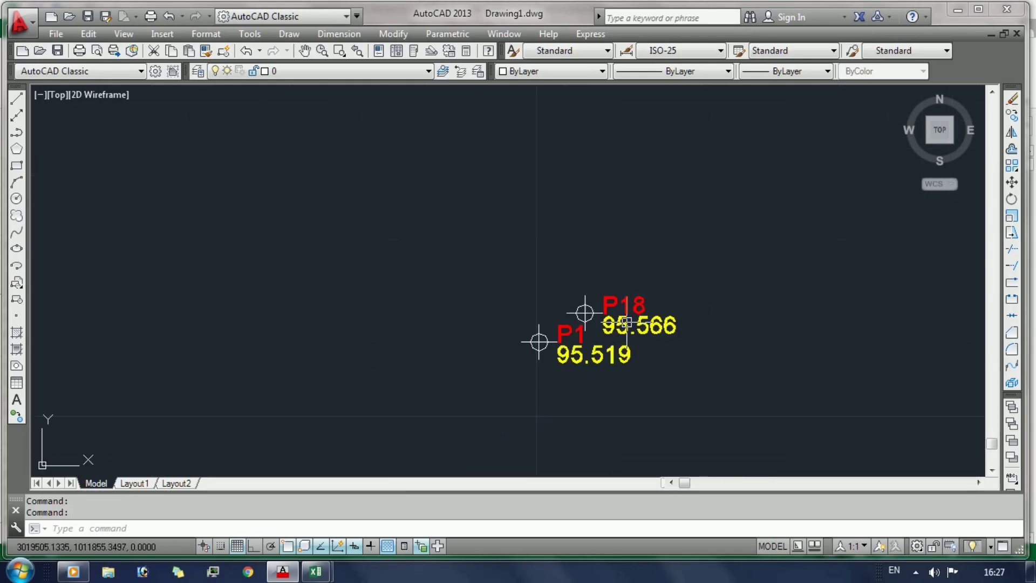
pyautogui.scroll(4, 603, 373)
pyautogui.scroll(-1, 671, 351)
pyautogui.scroll(1, 686, 375)
pyautogui.scroll(1, 686, 375)
pyautogui.scroll(-5, 721, 350)
pyautogui.scroll(-5, 568, 370)
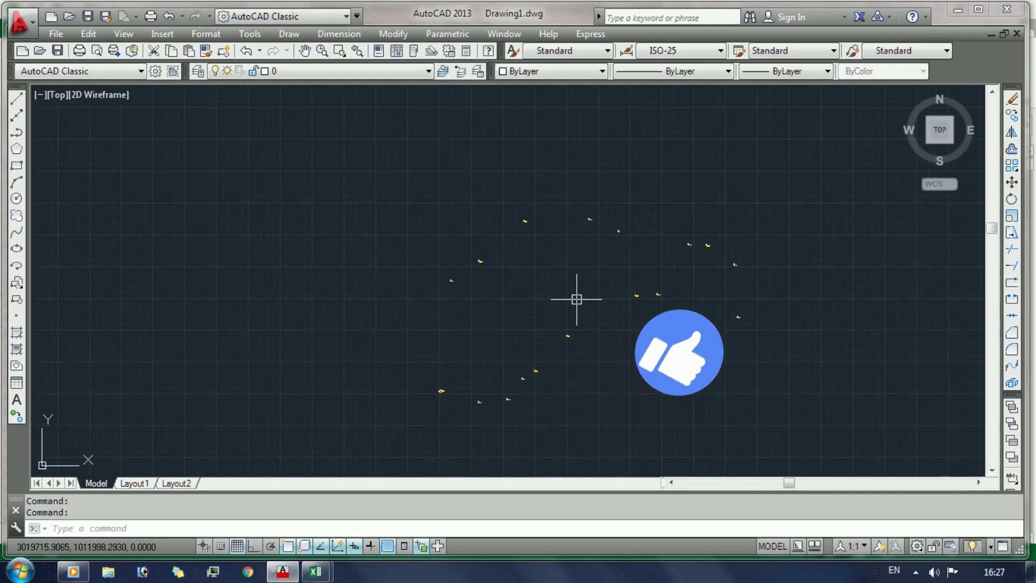
# - In the conversion workbook, set NUMBER to 4 (POLYLINE) so column C produces PL commands
pyautogui.moveTo(317, 571)
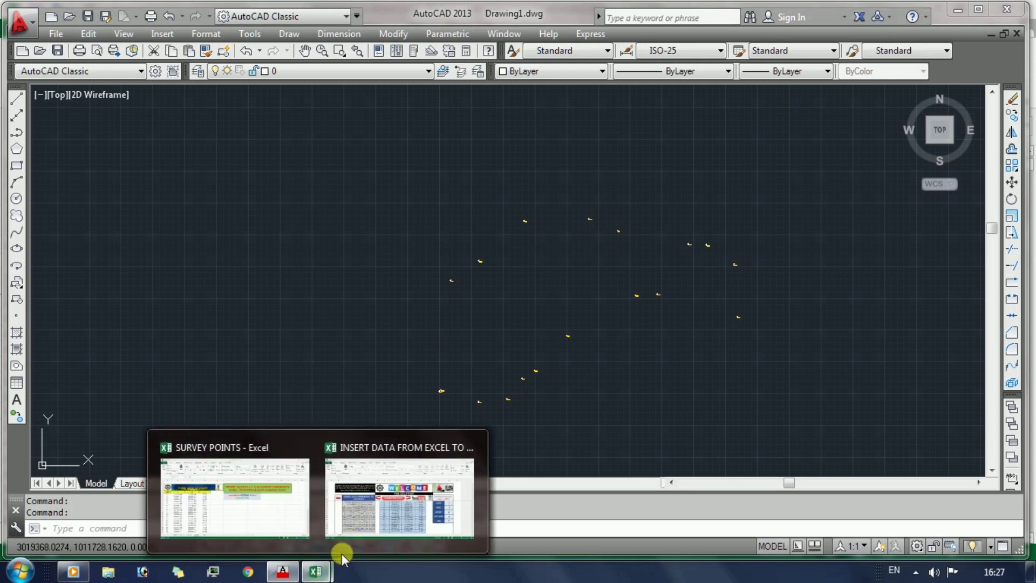
pyautogui.click(365, 517)
pyautogui.scroll(2, 731, 423)
pyautogui.scroll(-1, 762, 442)
pyautogui.click(858, 455)
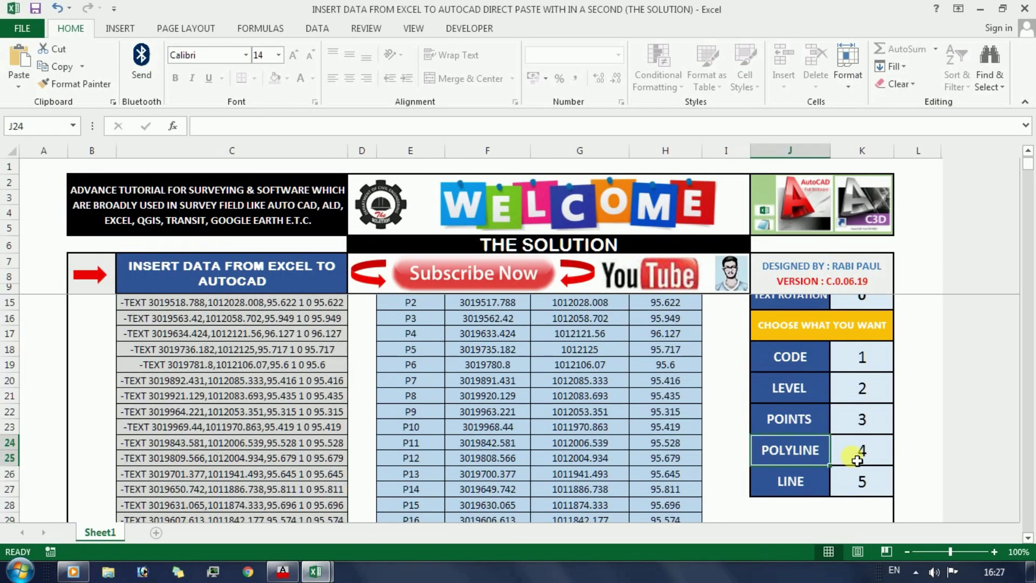
pyautogui.scroll(2, 809, 447)
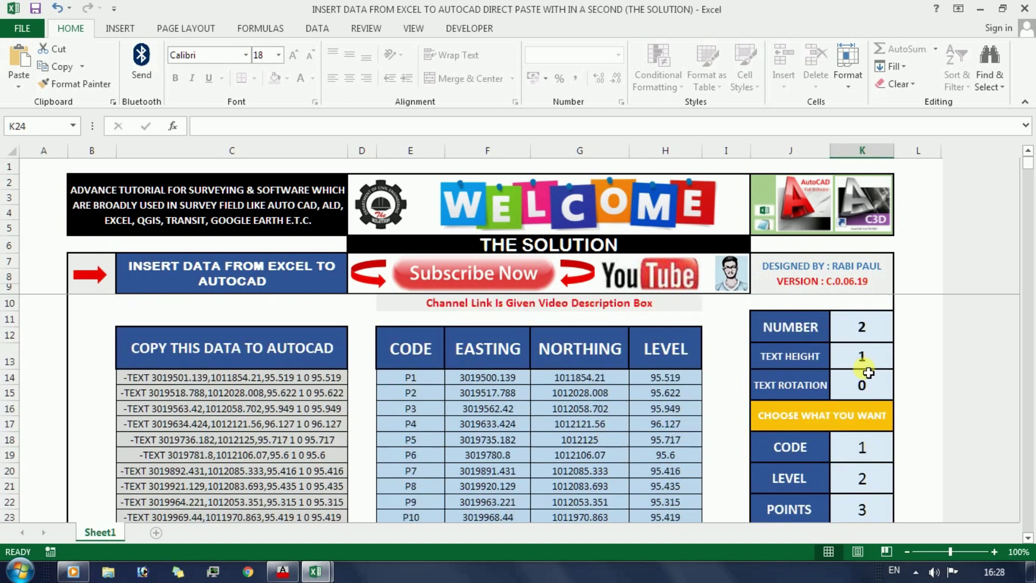
pyautogui.click(863, 338)
pyautogui.write('4')
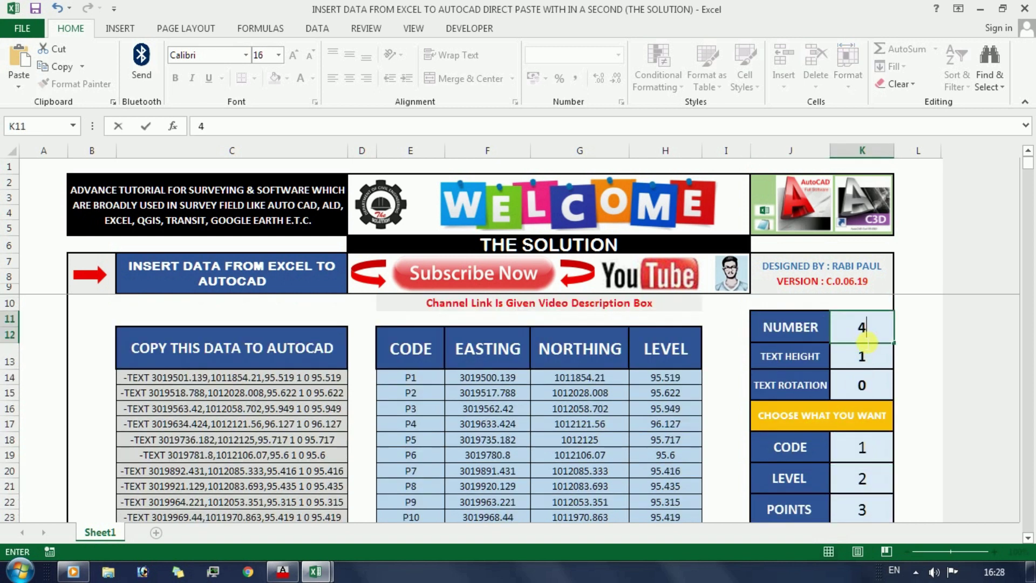
pyautogui.press('Return')
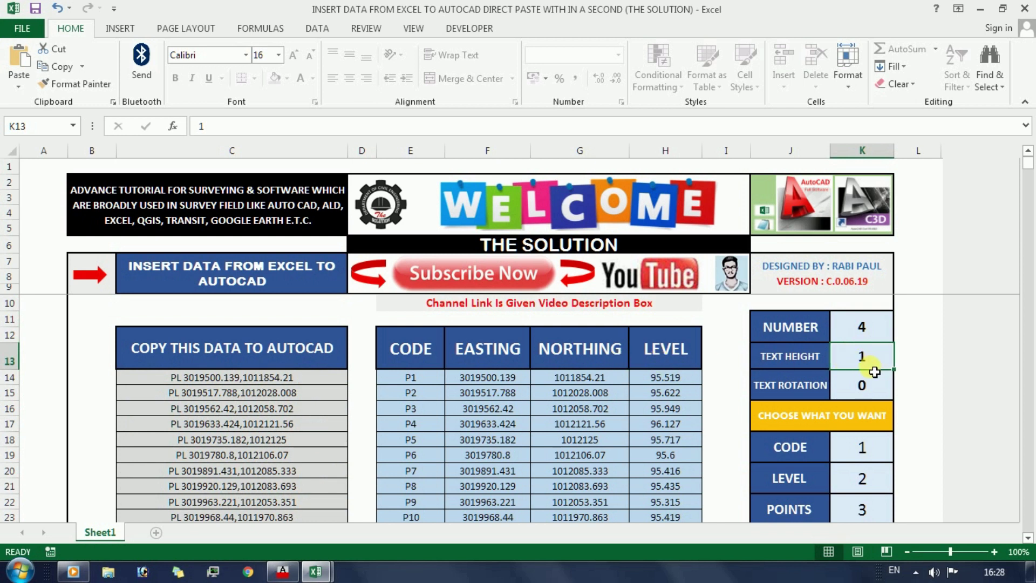
# - Clear the text height and text rotation values
pyautogui.press('BackSpace')
pyautogui.press('Return')
pyautogui.press('BackSpace')
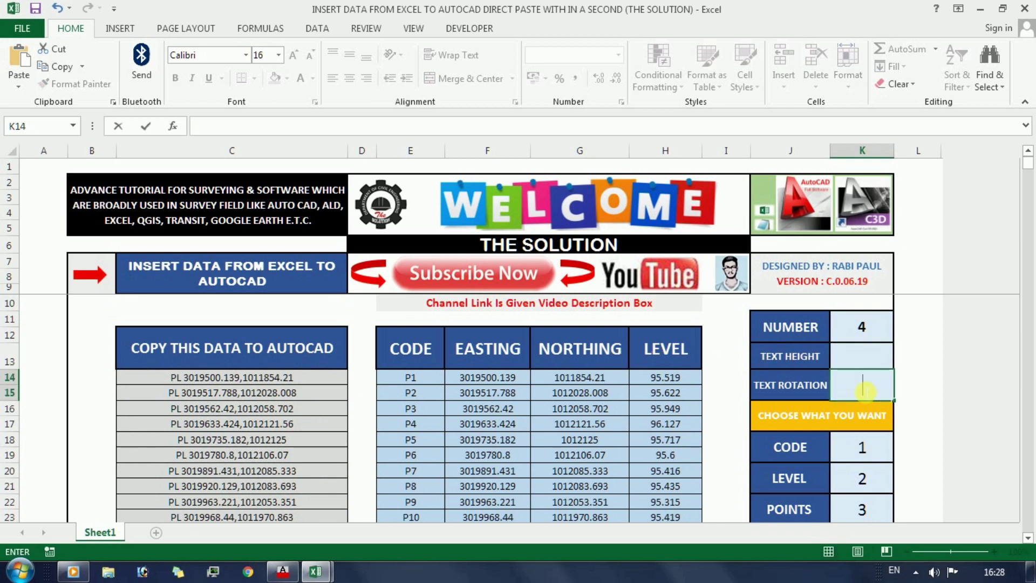
# - Copy the 18 PL coordinate strings in C14:C31
pyautogui.click(320, 383)
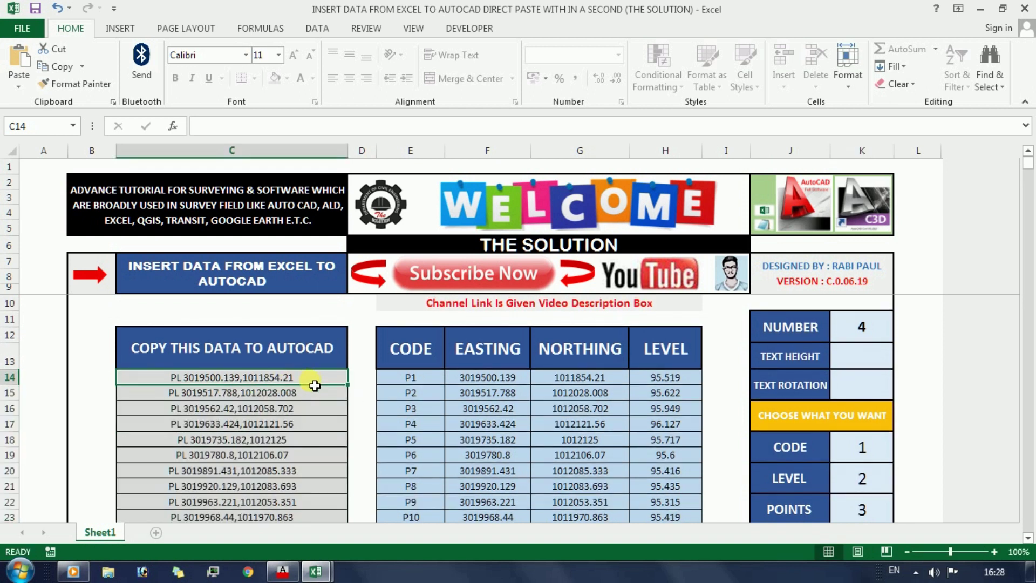
pyautogui.moveTo(309, 397); pyautogui.dragTo(295, 507)
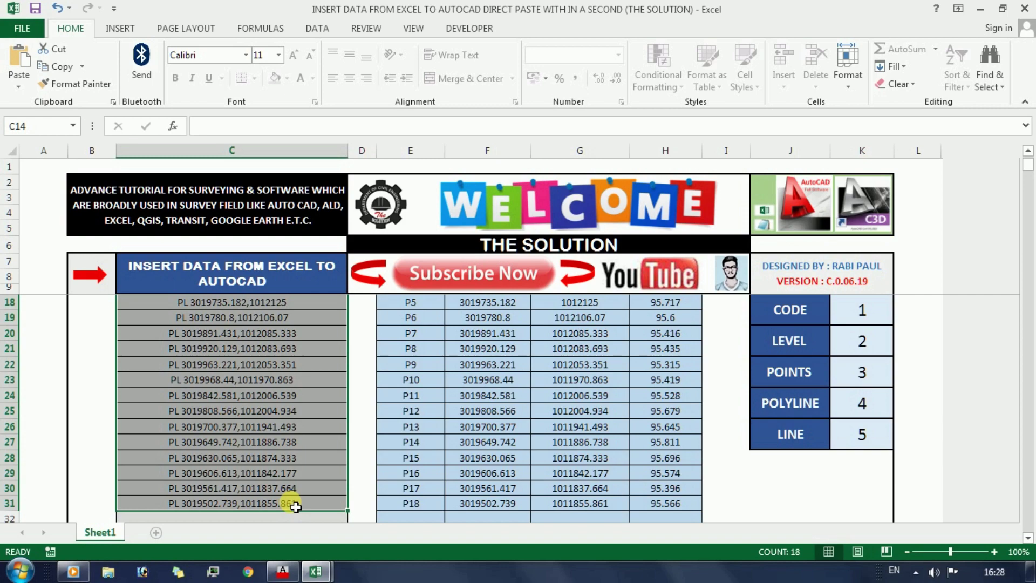
pyautogui.hotkey('ctrl', 'c')
# - Paste the PL commands into AutoCAD's command line to draw the green 0.70 mm polyline, then frame it
pyautogui.click(283, 570)
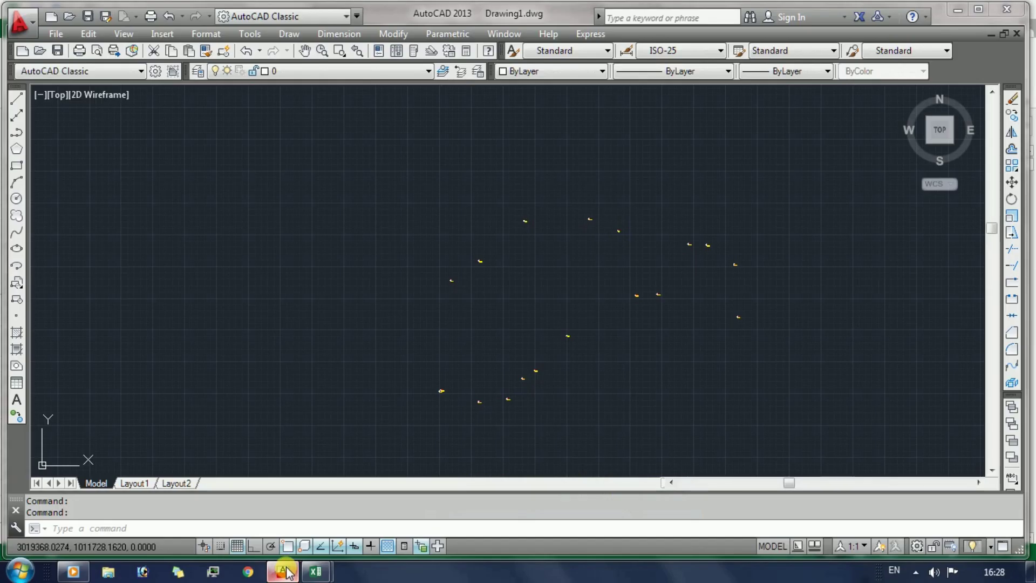
pyautogui.rightClick(139, 527)
pyautogui.click(182, 465)
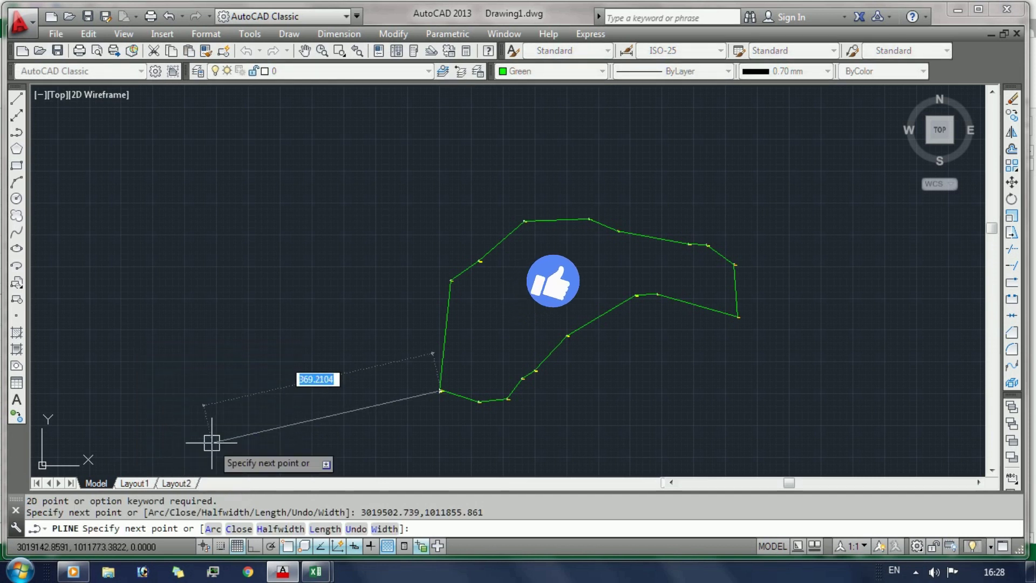
pyautogui.scroll(6, 382, 381)
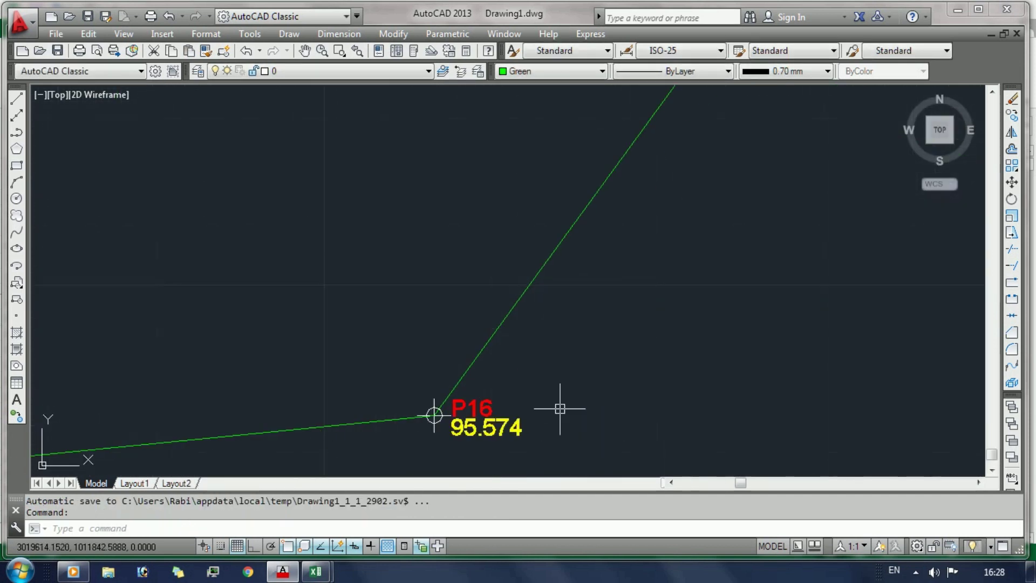
pyautogui.scroll(-6, 559, 408)
pyautogui.scroll(-2, 786, 237)
pyautogui.moveTo(787, 238); pyautogui.dragTo(655, 273, button='middle')
pyautogui.scroll(4, 601, 264)
pyautogui.scroll(-4, 593, 272)
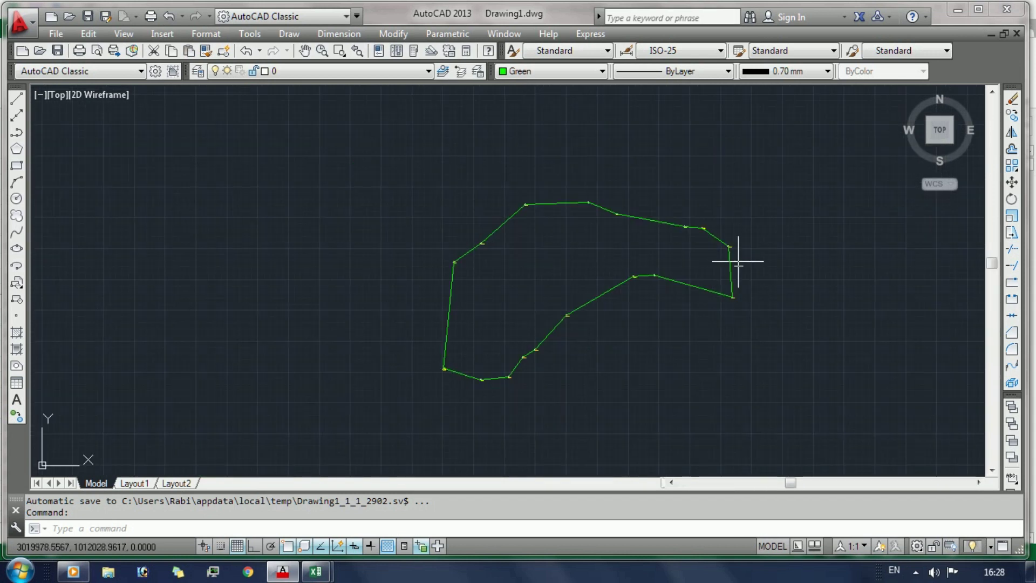
# - Change NUMBER to 5 (LINE) and select the L easting,northing,level strings in column C
pyautogui.hotkey('alt', 'Tab')
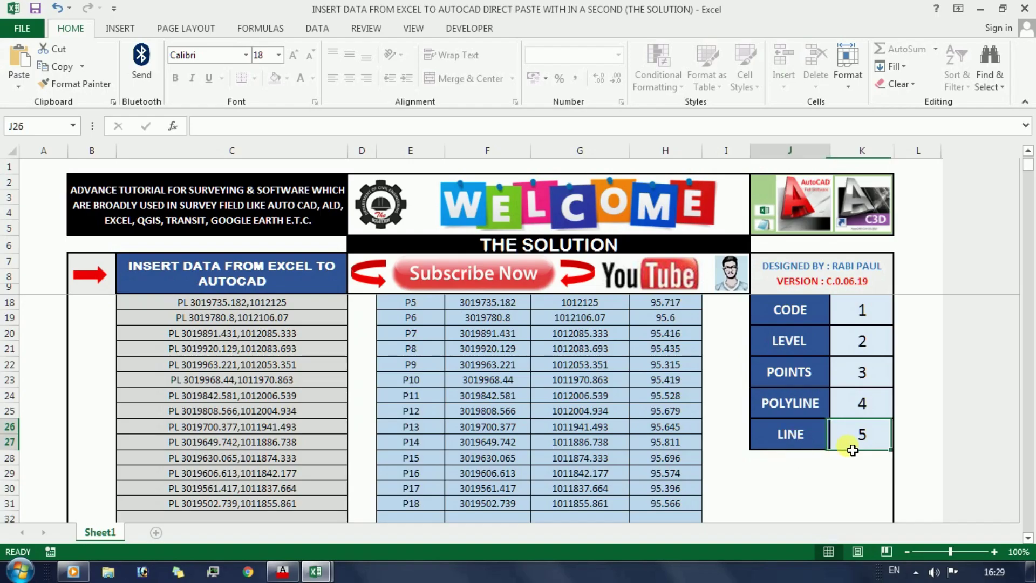
pyautogui.click(858, 445)
pyautogui.scroll(3, 831, 410)
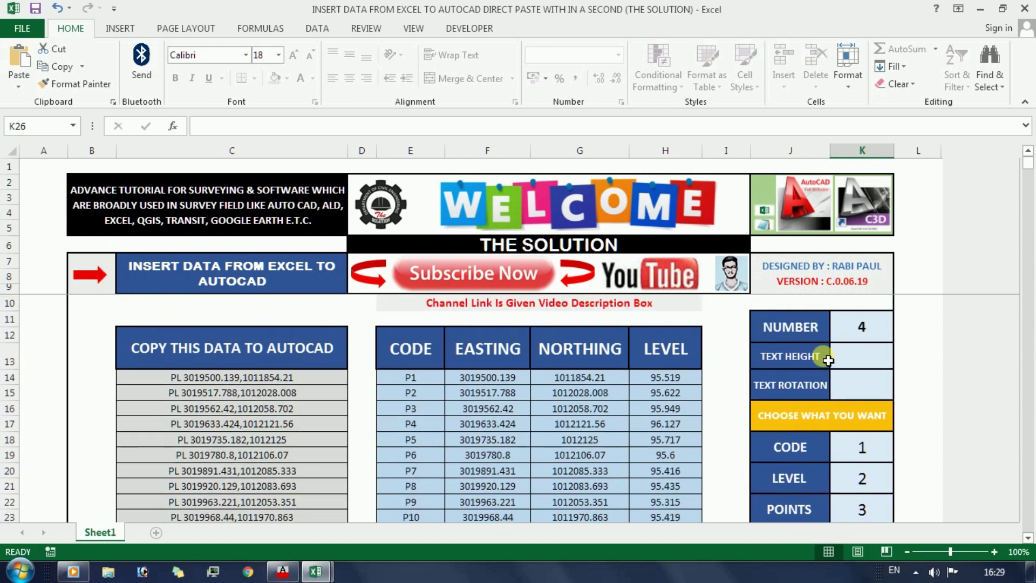
pyautogui.click(853, 335)
pyautogui.write('5')
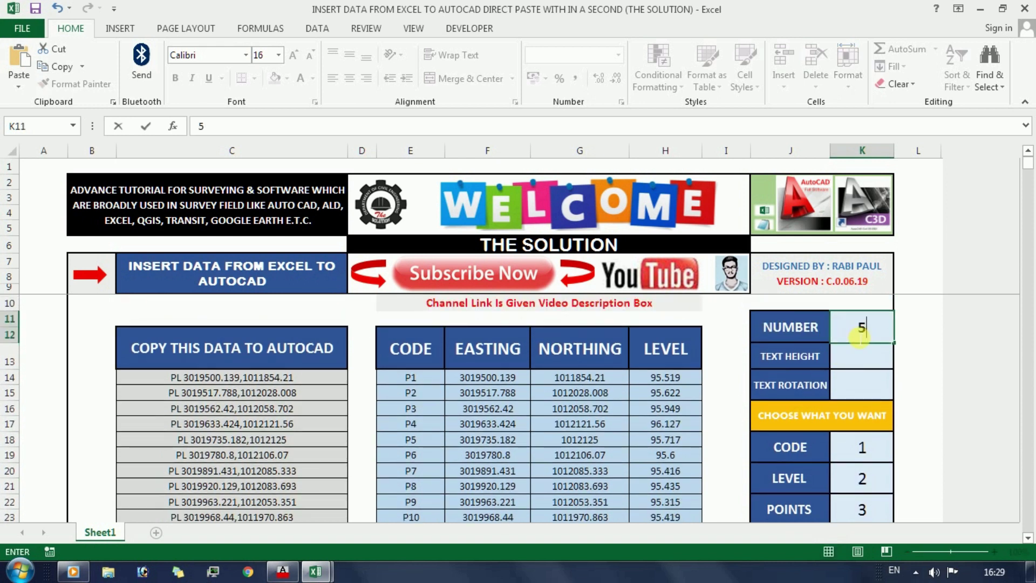
pyautogui.press('Return')
pyautogui.moveTo(318, 378); pyautogui.dragTo(289, 323)
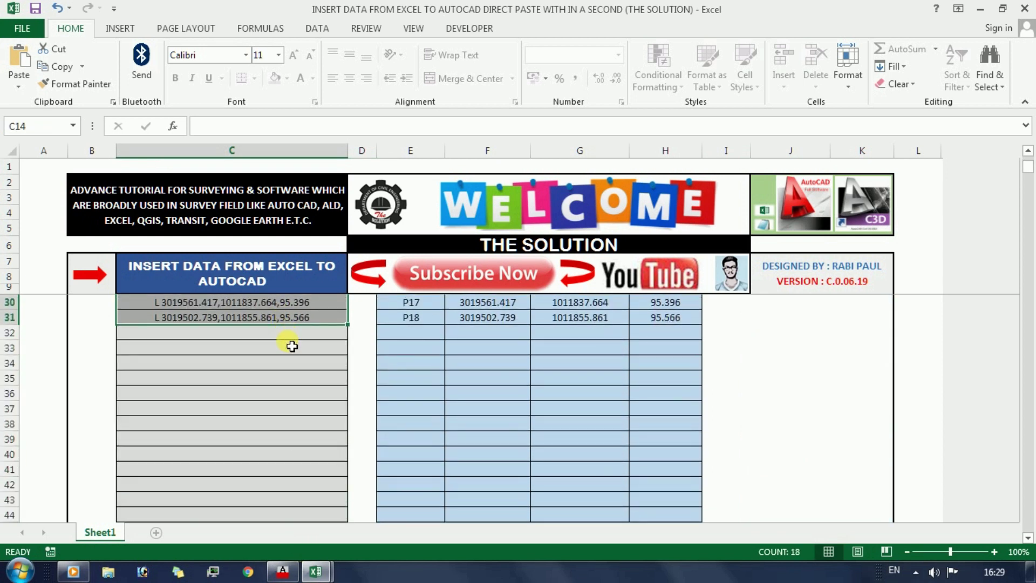
# - Paste the L commands in AutoCAD to draw magenta 1.00 mm lines through the 18 points
pyautogui.click(282, 571)
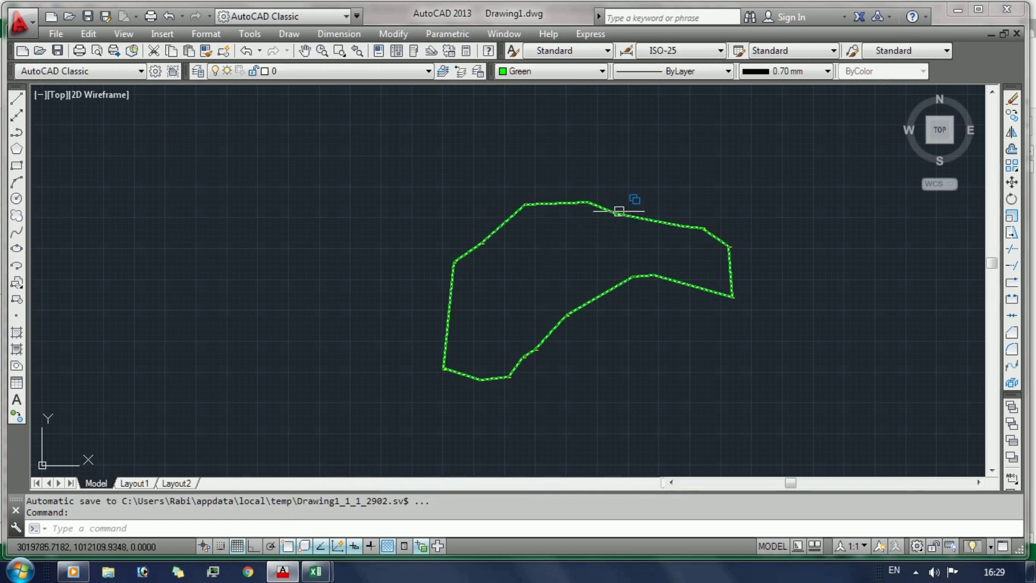
pyautogui.click(182, 522)
pyautogui.rightClick(170, 532)
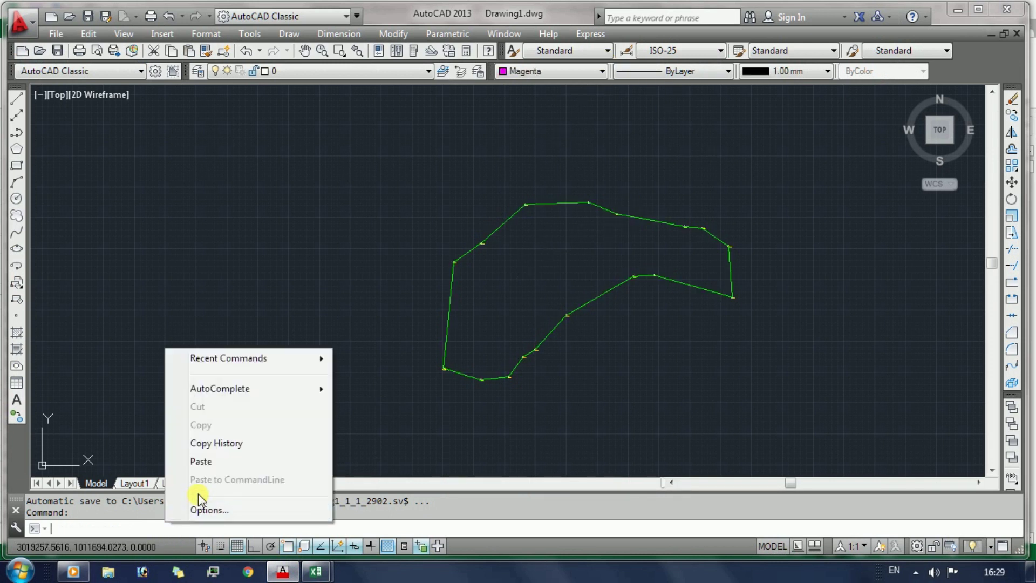
pyautogui.click(201, 461)
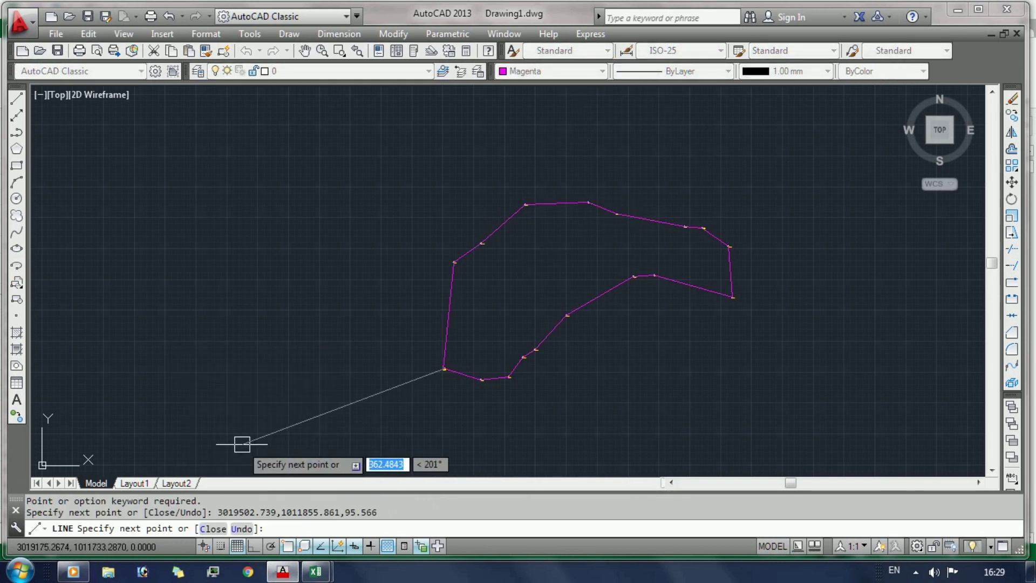
pyautogui.press('Escape')
pyautogui.scroll(5, 450, 368)
pyautogui.scroll(-5, 450, 367)
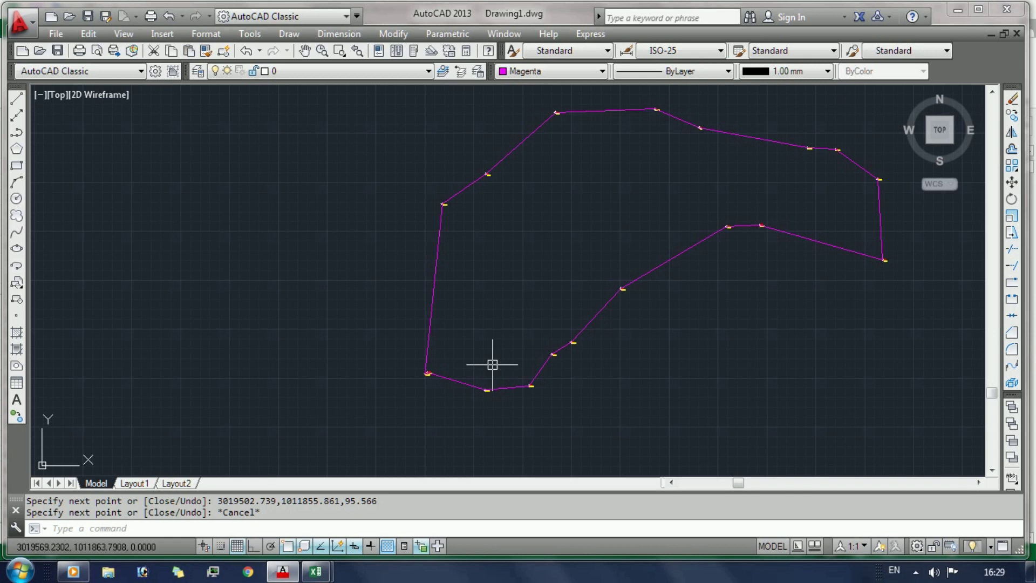
# - Return to the Excel conversion workbook
pyautogui.moveTo(316, 571)
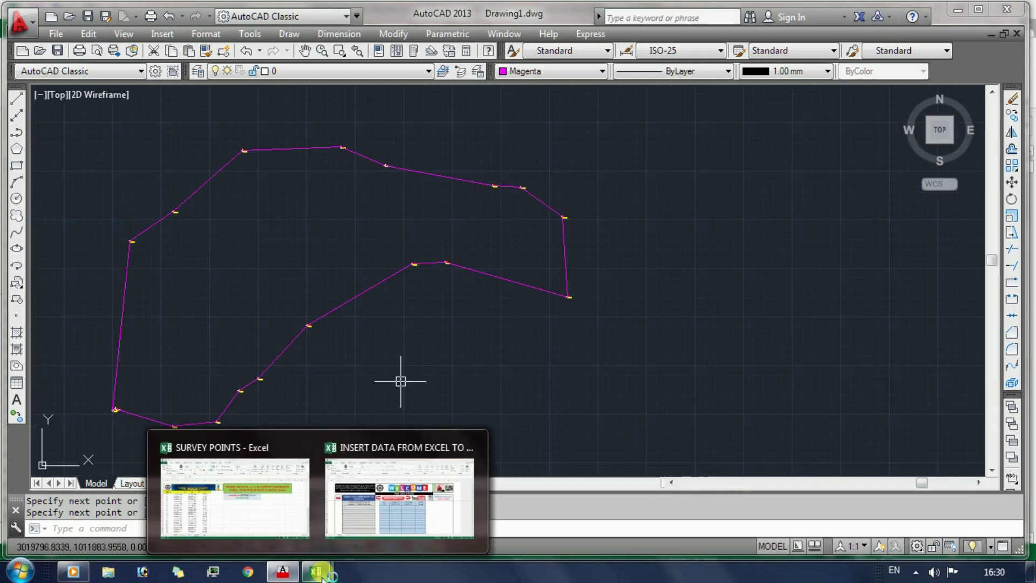
pyautogui.click(374, 511)
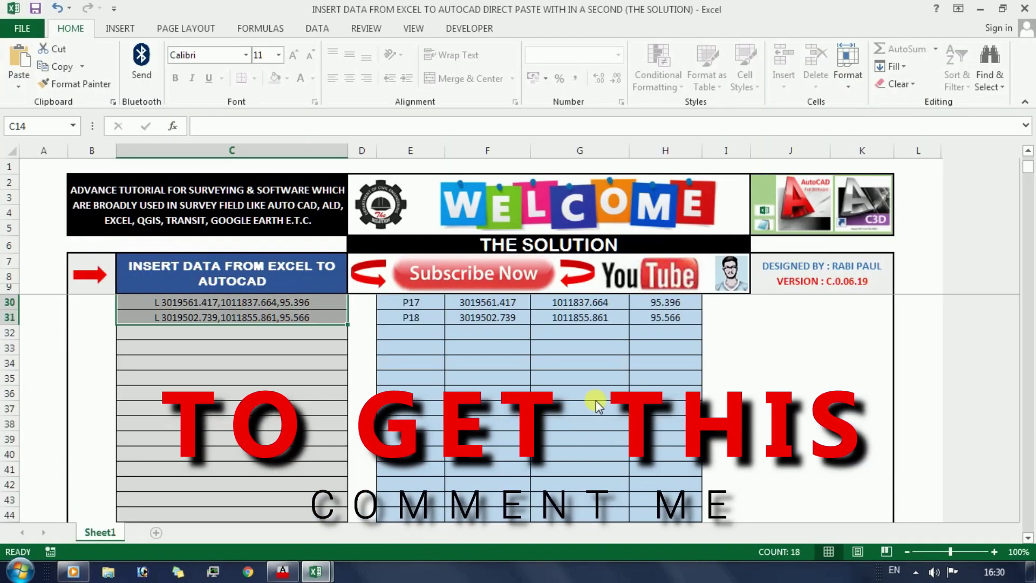
pyautogui.scroll(7, 727, 388)
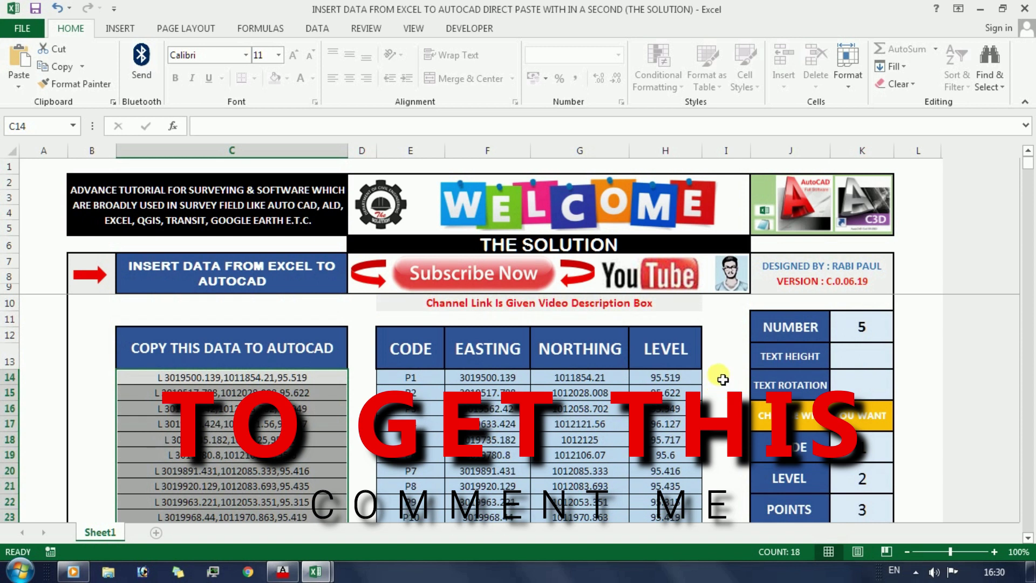
pyautogui.scroll(-4, 722, 377)
pyautogui.scroll(4, 722, 378)
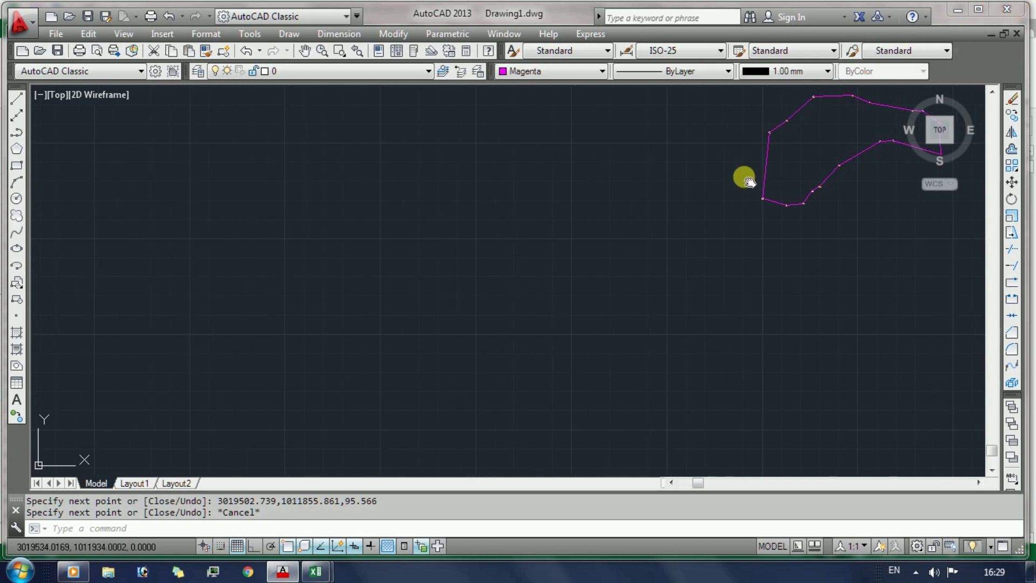
# - Pan and zoom to centre the magenta line traverse in the drawing view
pyautogui.moveTo(696, 192); pyautogui.dragTo(422, 275, button='middle')
pyautogui.scroll(2, 486, 260)
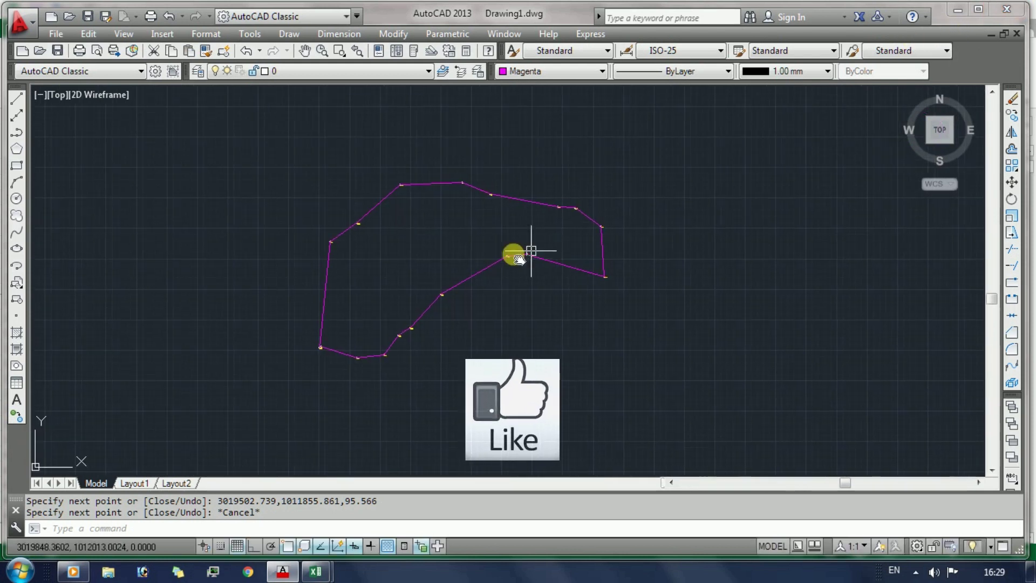
pyautogui.moveTo(486, 260); pyautogui.dragTo(393, 258, button='middle')
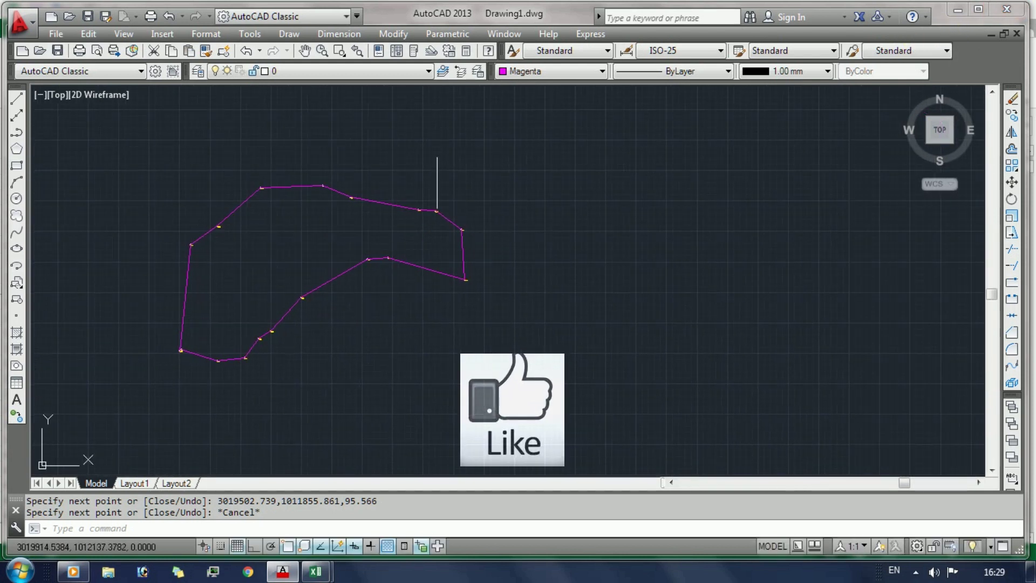
pyautogui.scroll(2, 437, 194)
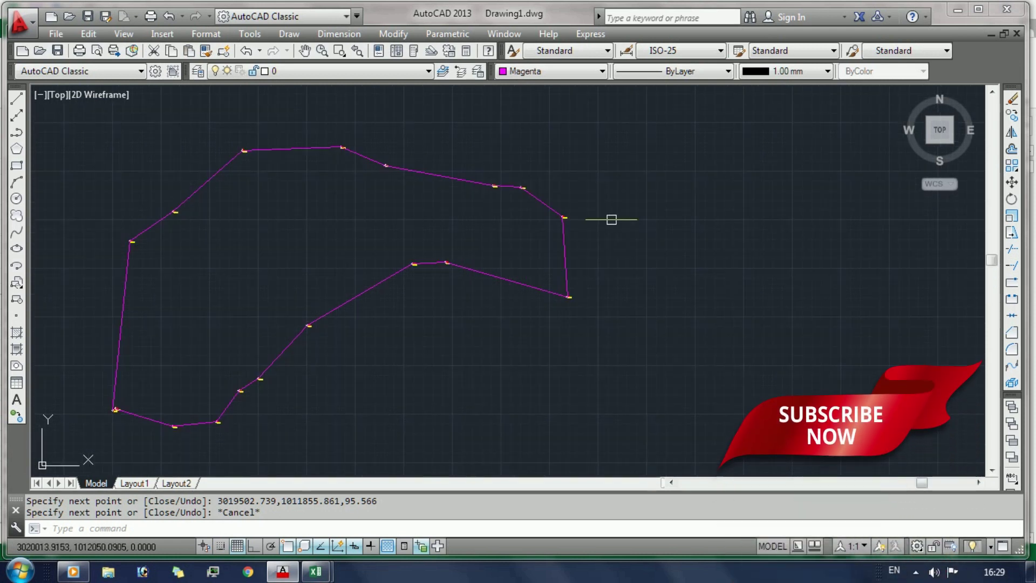